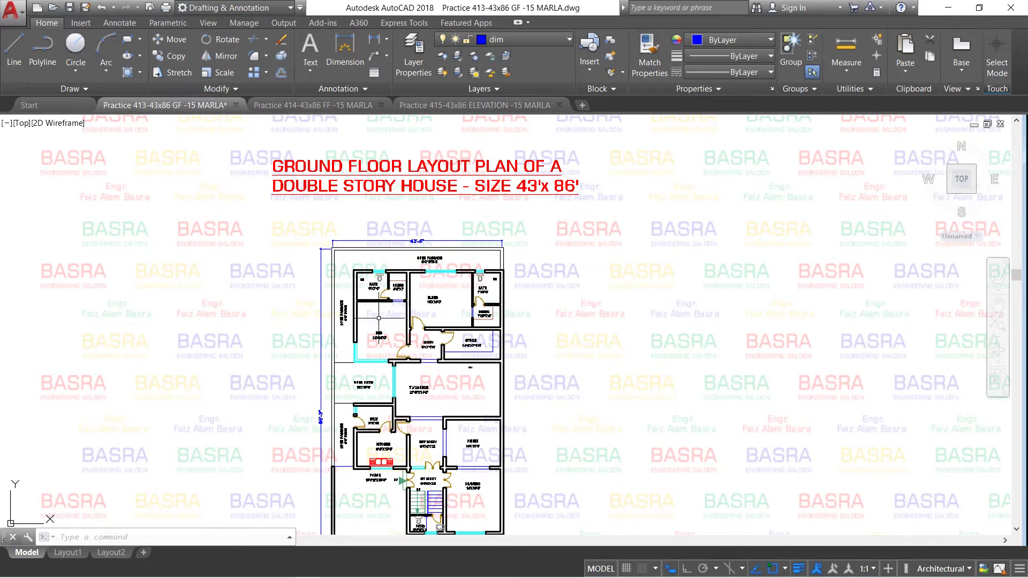
Zoom in and out to look over the bedrooms and TV lounge of the plan
scroll(378, 318, up, 1)
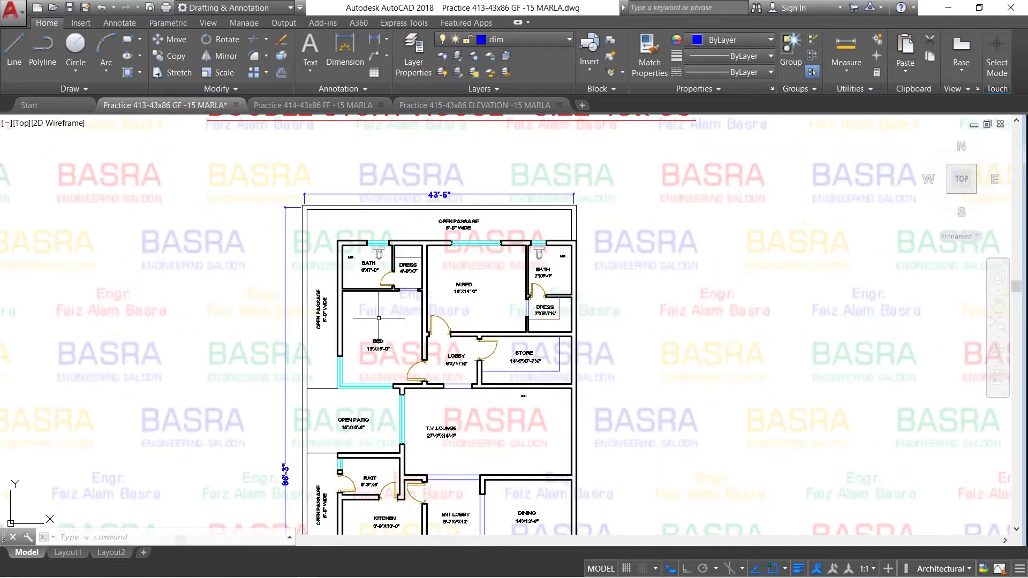
scroll(378, 318, down, 1)
scroll(408, 243, up, 2)
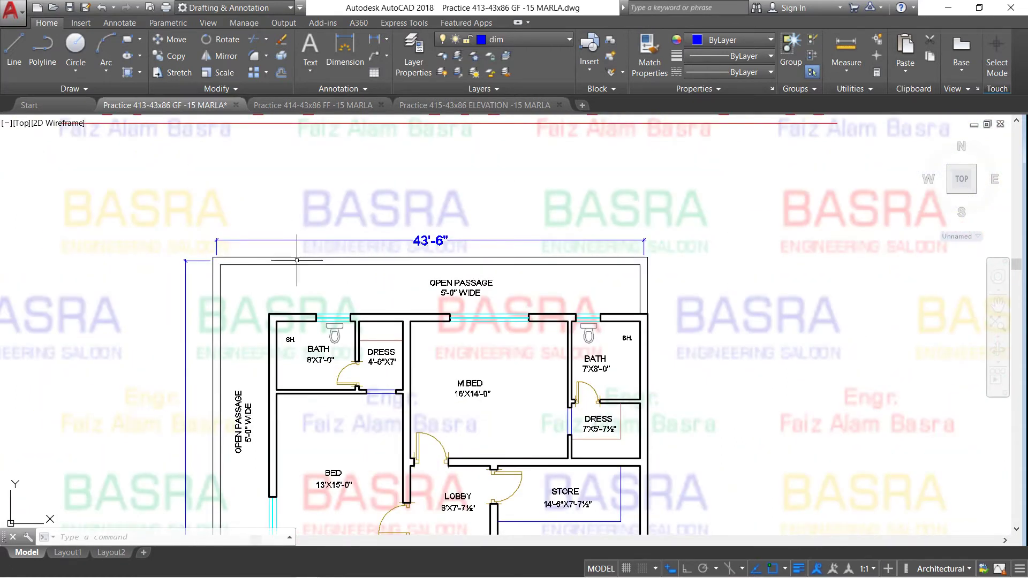
scroll(258, 260, up, 2)
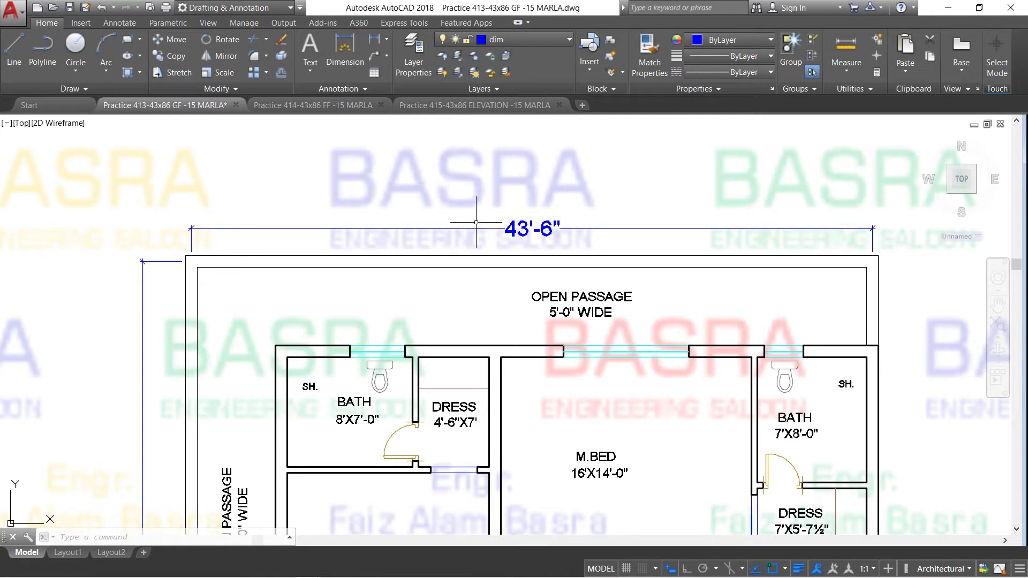
scroll(421, 212, down, 2)
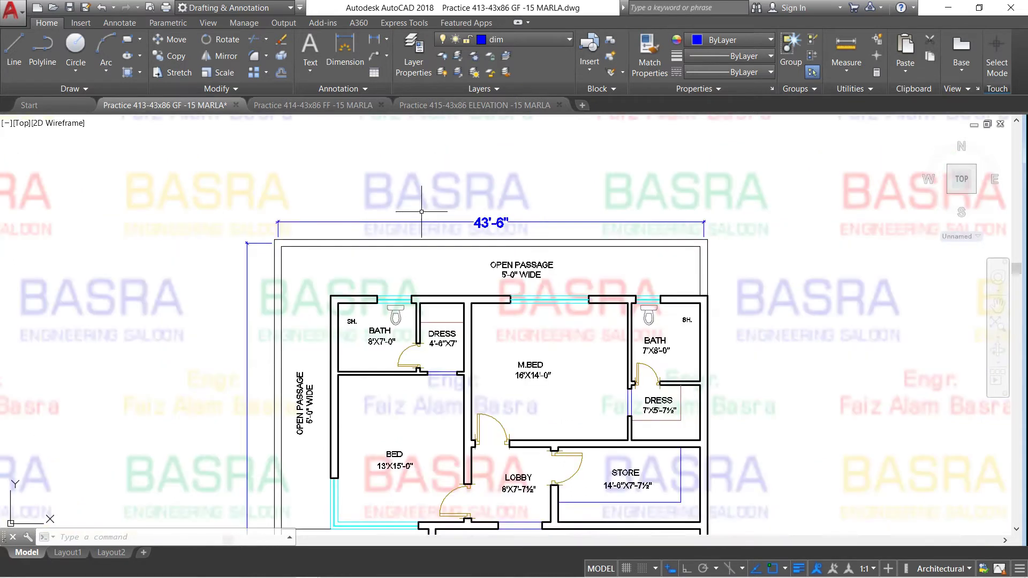
Pan down through the plan to the drive way, open lawn and GROUND FLOOR PLAN title
click(997, 305)
drag(569, 382, 595, 186)
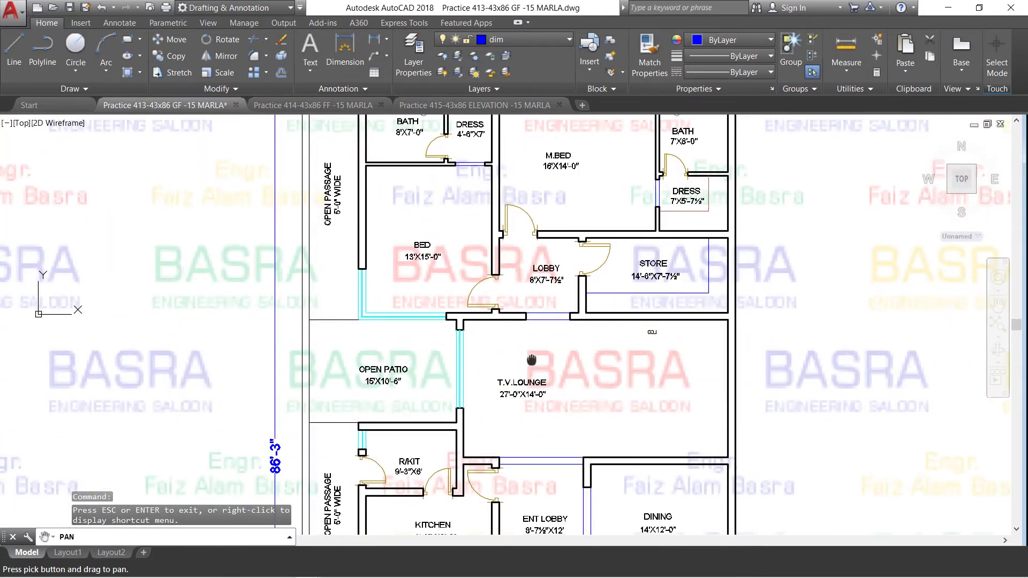
drag(408, 466, 408, 355)
scroll(277, 371, up, 2)
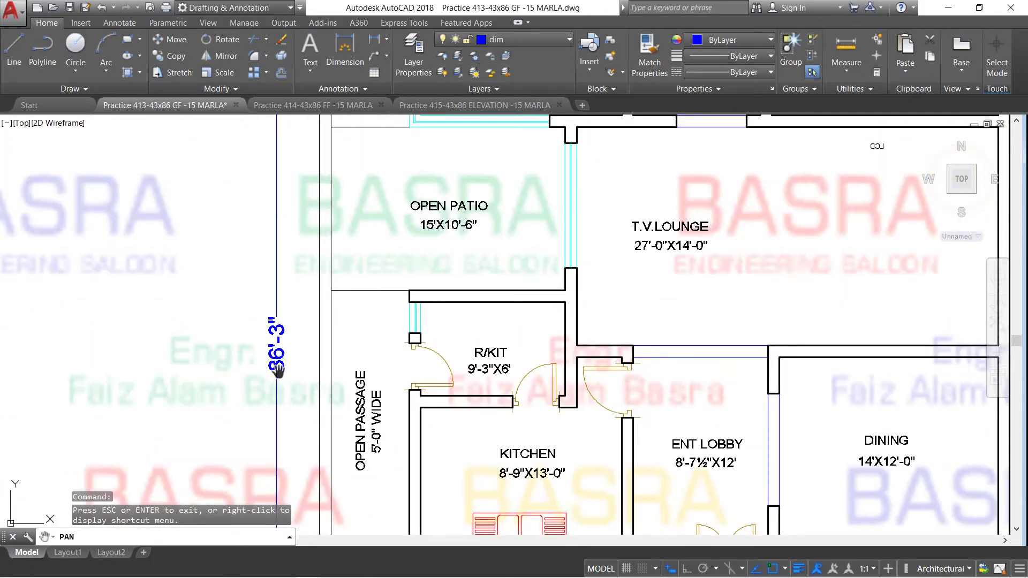
mouse_move(515, 425)
mouse_down()
mouse_move(541, 205)
mouse_move(489, 373)
mouse_up()
scroll(471, 417, down, 4)
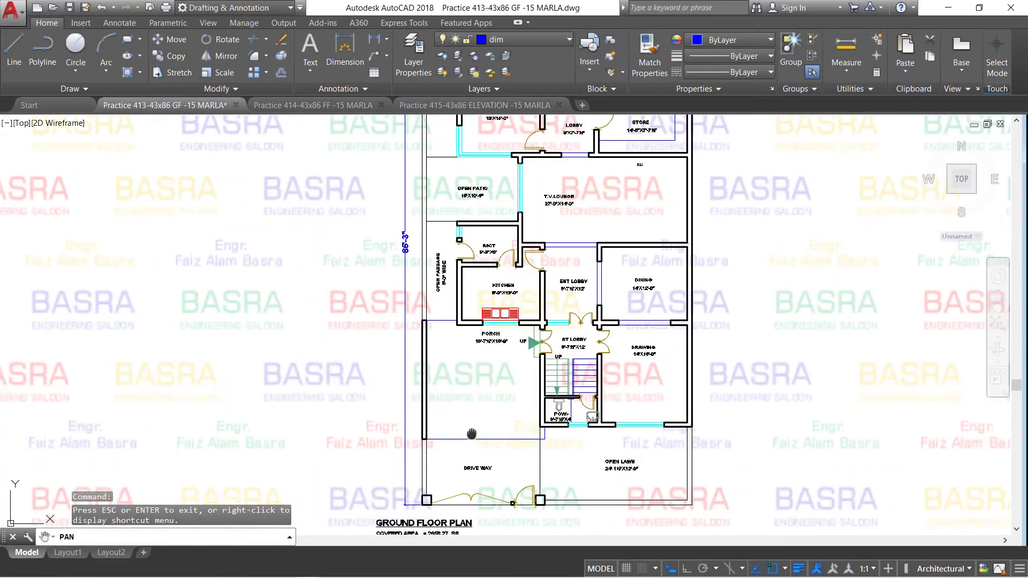
drag(471, 433, 475, 310)
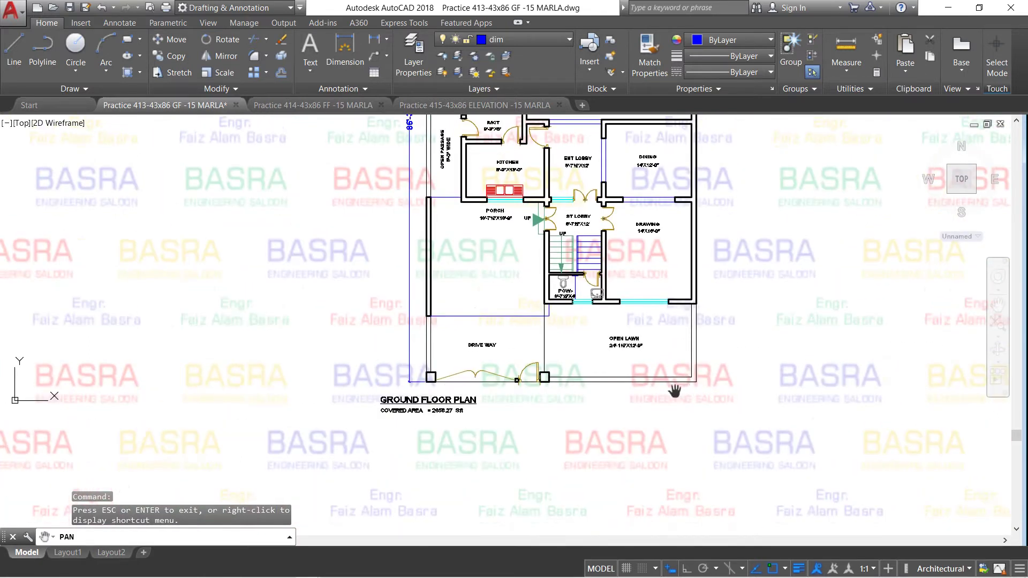
Pan back up and zoom to frame the baths, dress rooms, master bedroom and 43'-6" dimension
scroll(580, 383, up, 2)
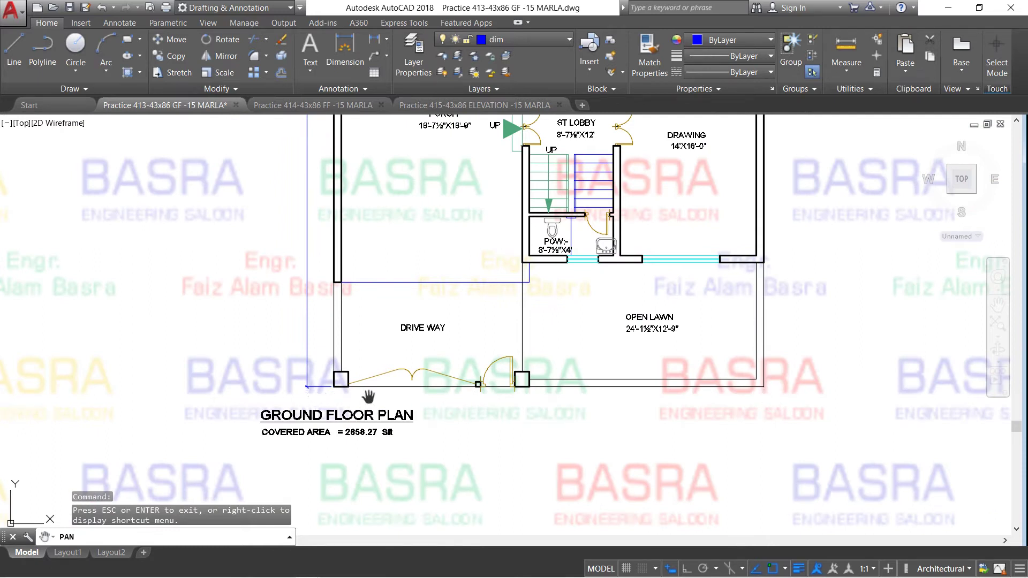
drag(511, 246, 504, 510)
drag(520, 319, 514, 517)
drag(417, 161, 415, 369)
drag(412, 226, 412, 301)
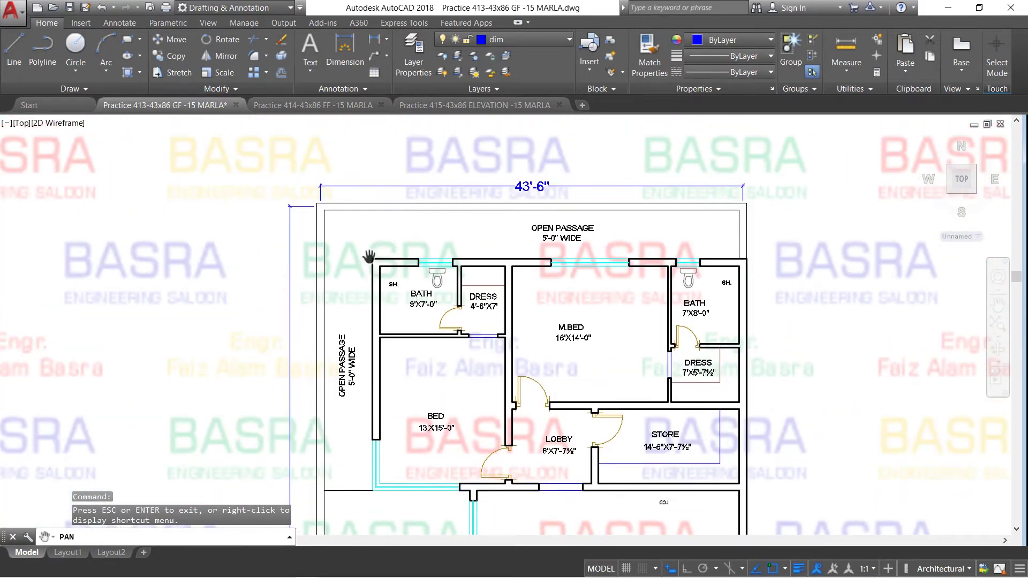
scroll(335, 191, up, 2)
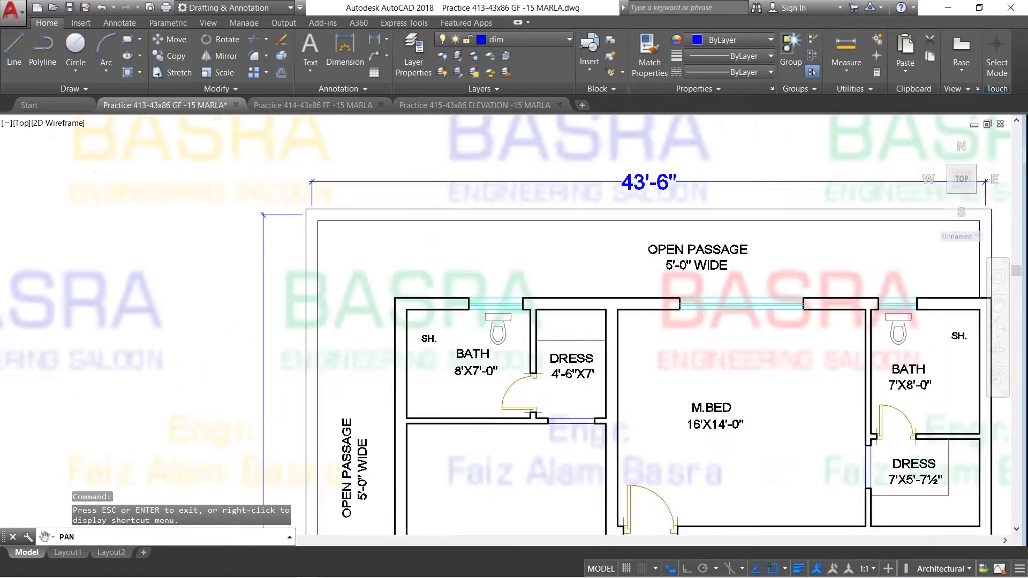
scroll(335, 191, up, 2)
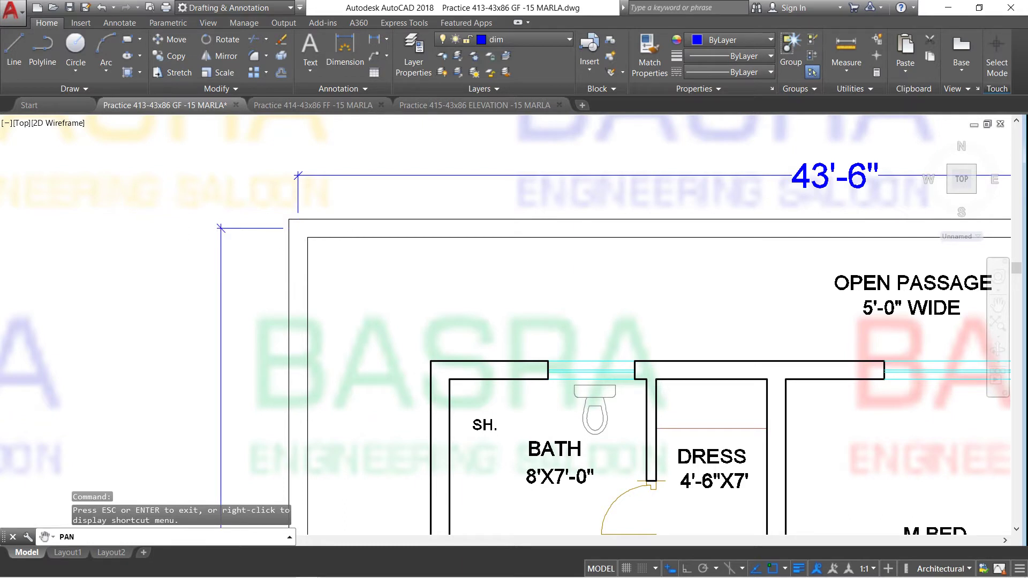
scroll(238, 248, down, 2)
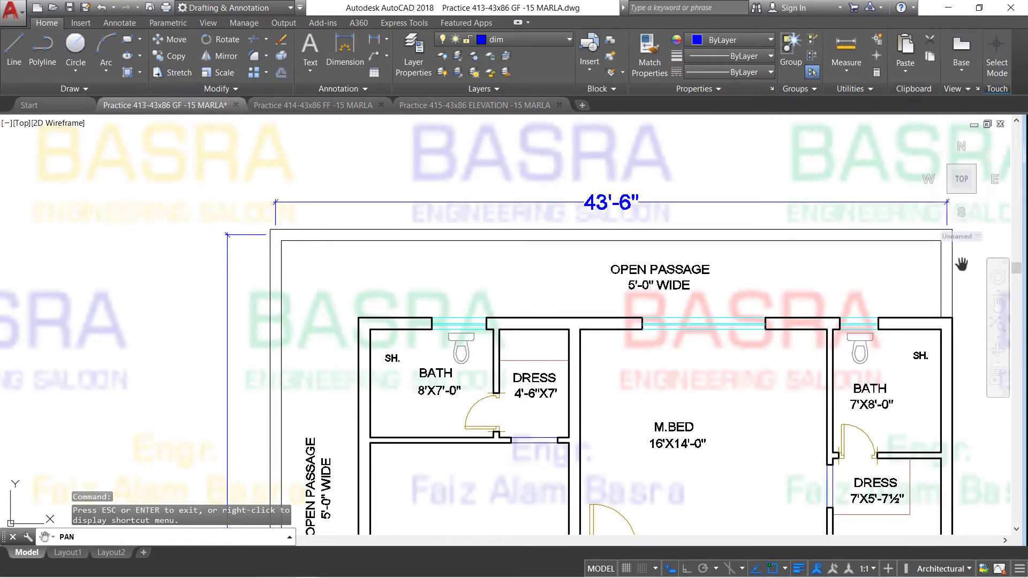
drag(716, 352, 616, 306)
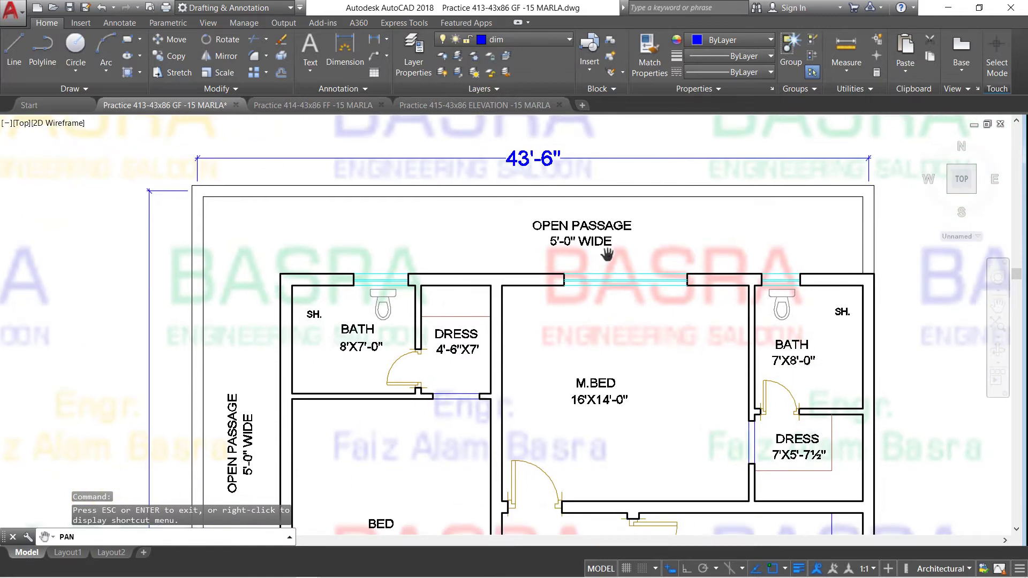
scroll(565, 230, down, 2)
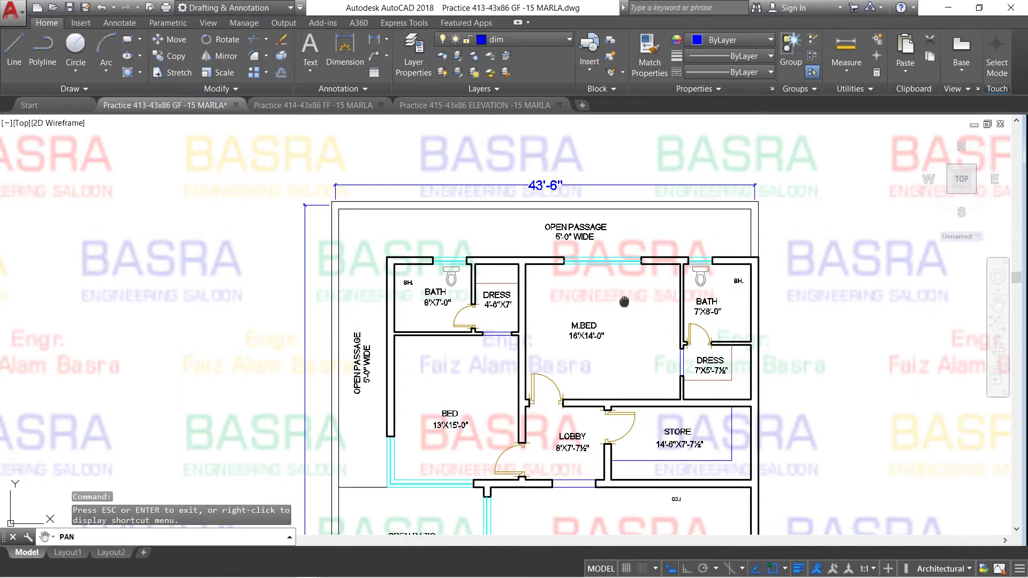
Pan down to the drive way, then zoom to a close view of porch and stair lobby
drag(623, 301, 602, 244)
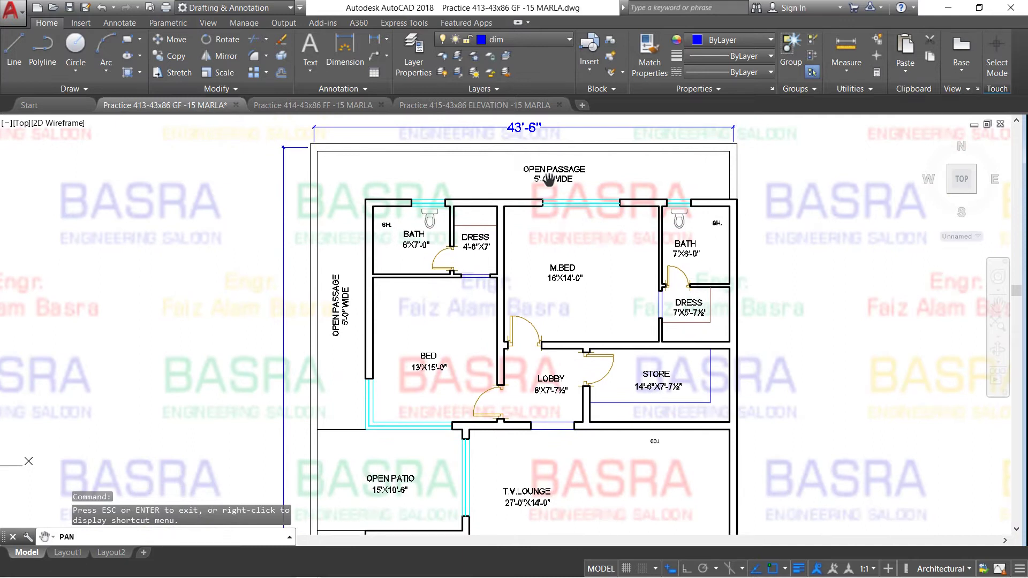
drag(532, 447, 522, 160)
drag(516, 325, 532, 82)
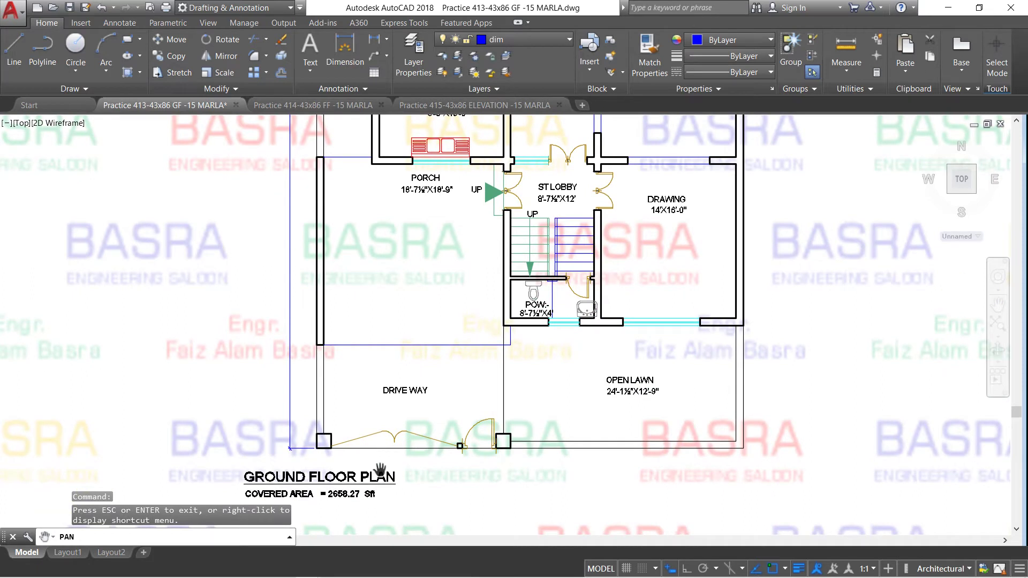
scroll(338, 456, up, 2)
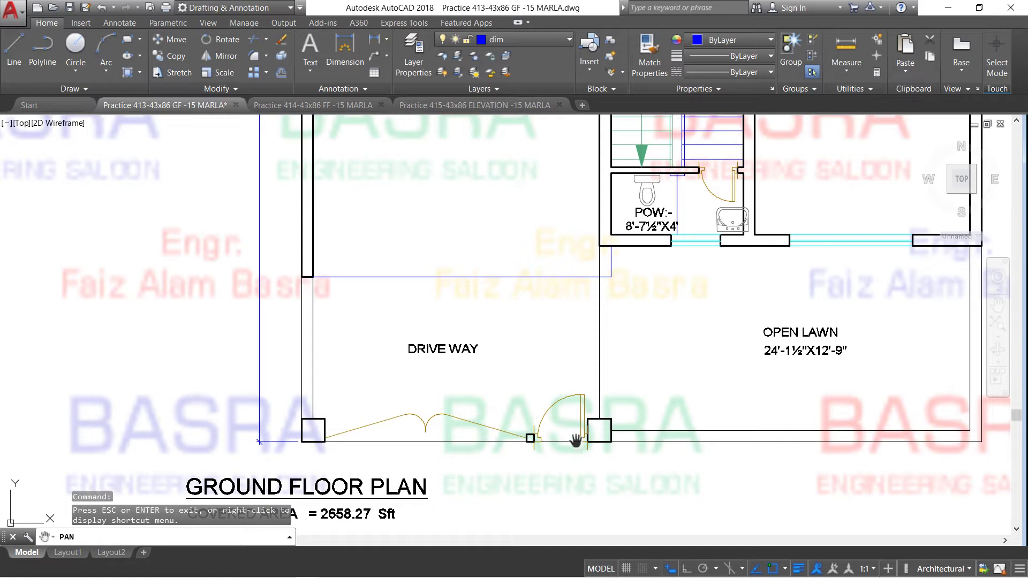
drag(573, 411, 489, 432)
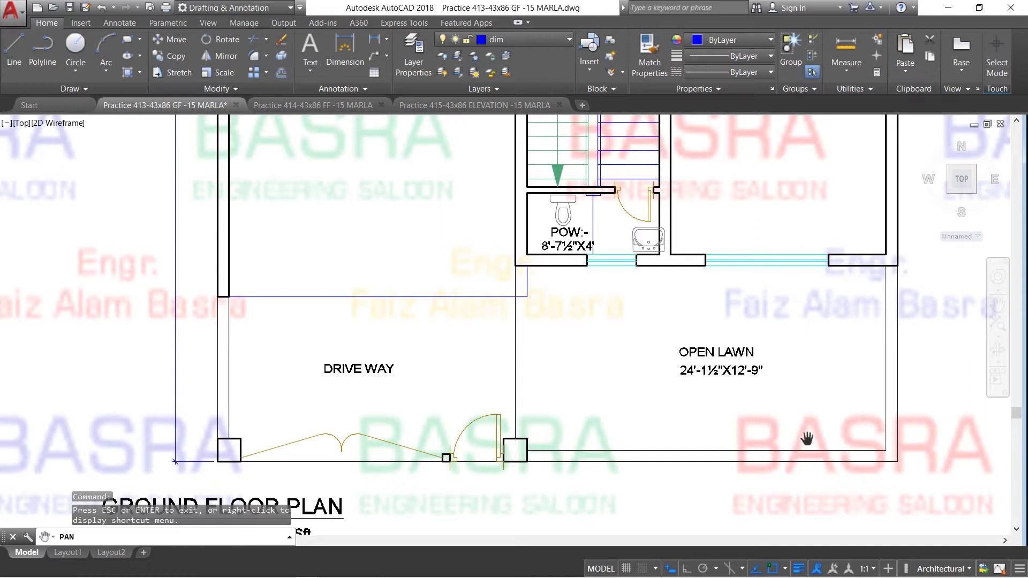
drag(660, 337, 667, 428)
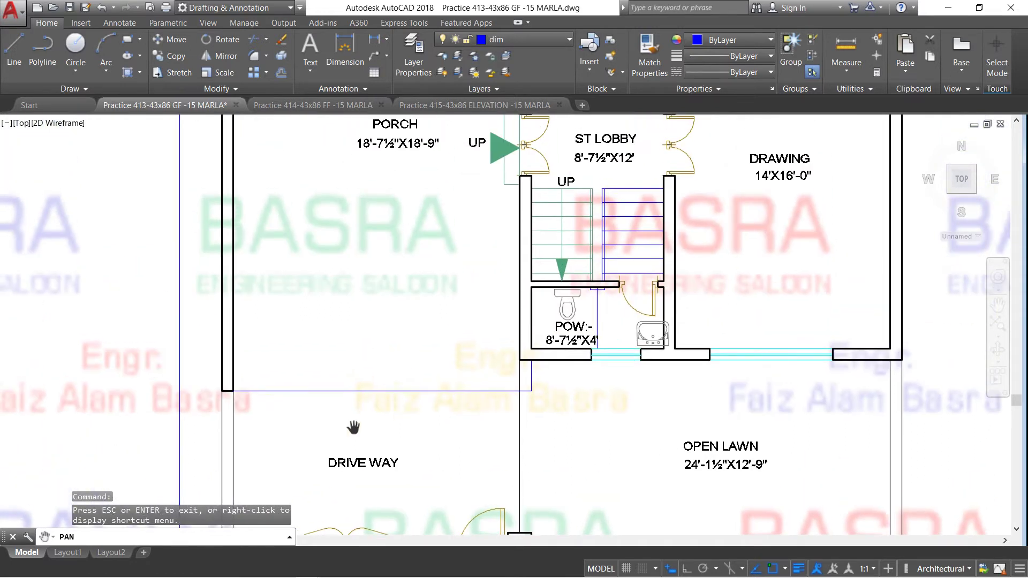
scroll(373, 420, down, 2)
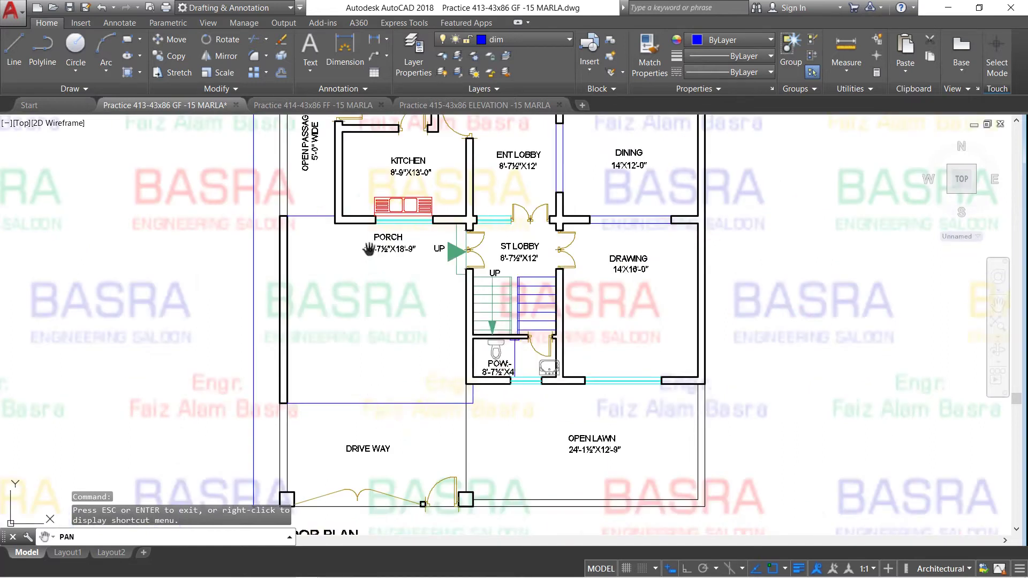
scroll(369, 249, up, 2)
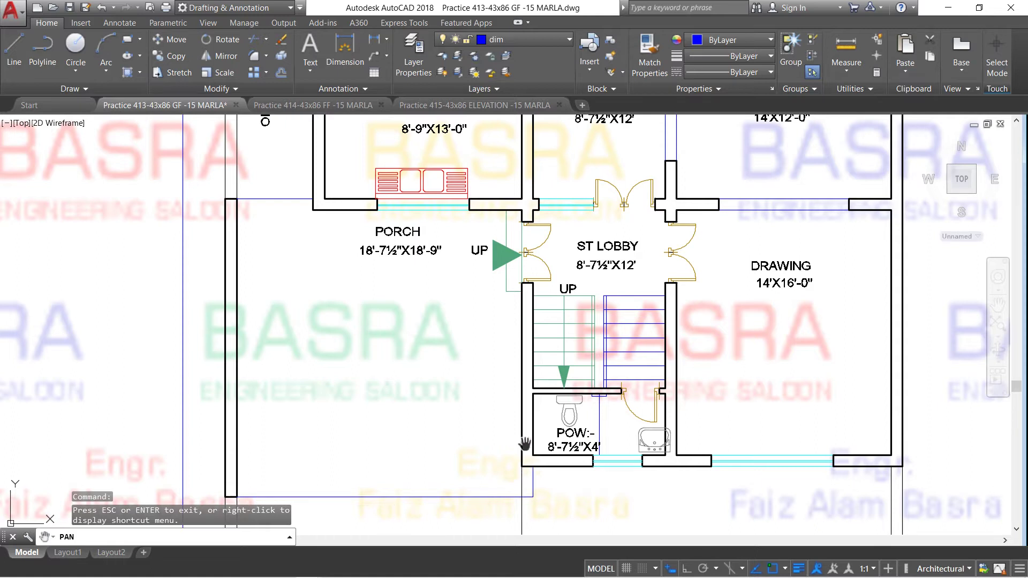
Pan to frame the kitchen, R/KIT, entrance lobby and dining beside the 86'-3" dimension
drag(471, 307, 401, 289)
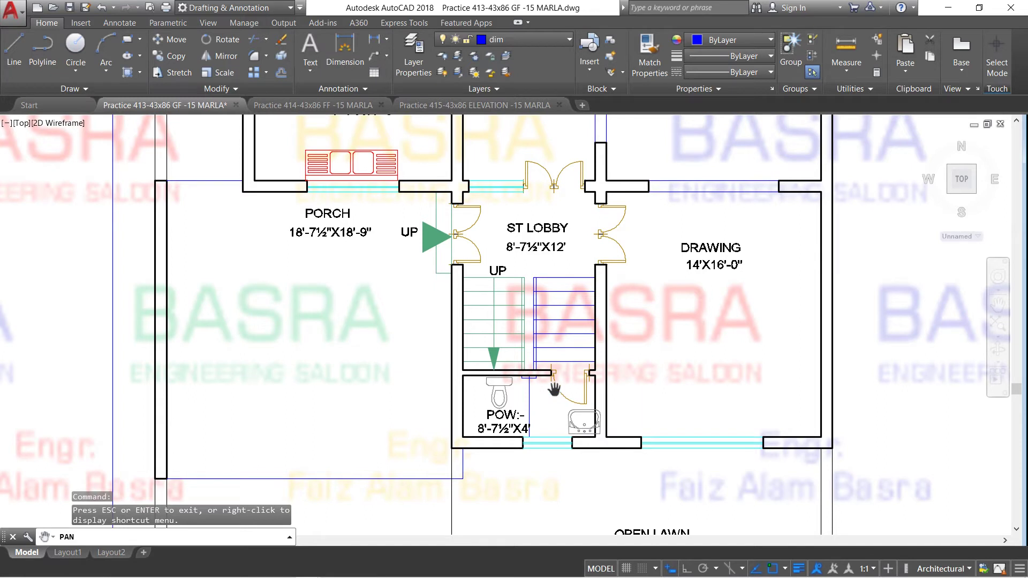
drag(489, 366, 475, 408)
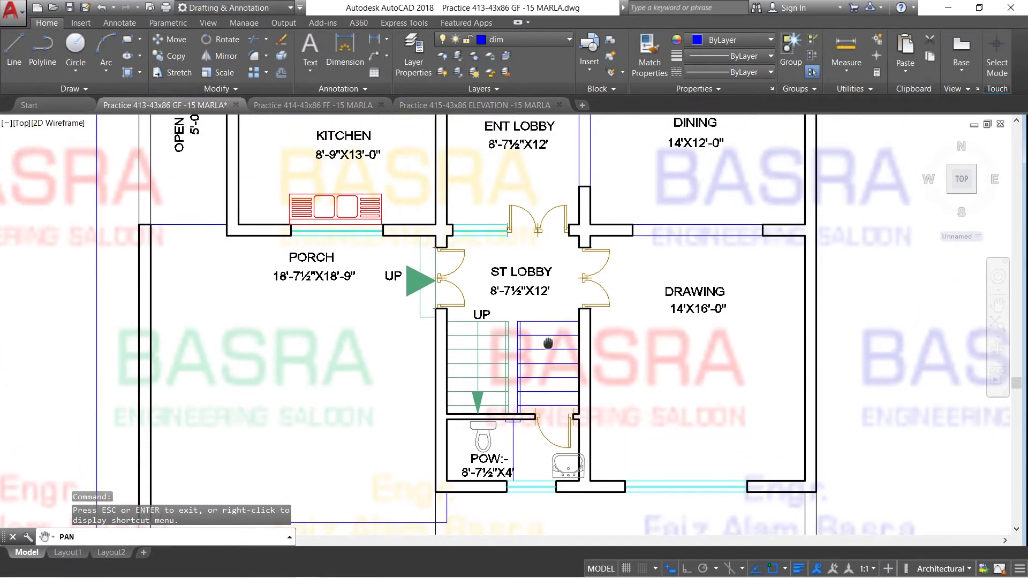
drag(548, 332, 530, 395)
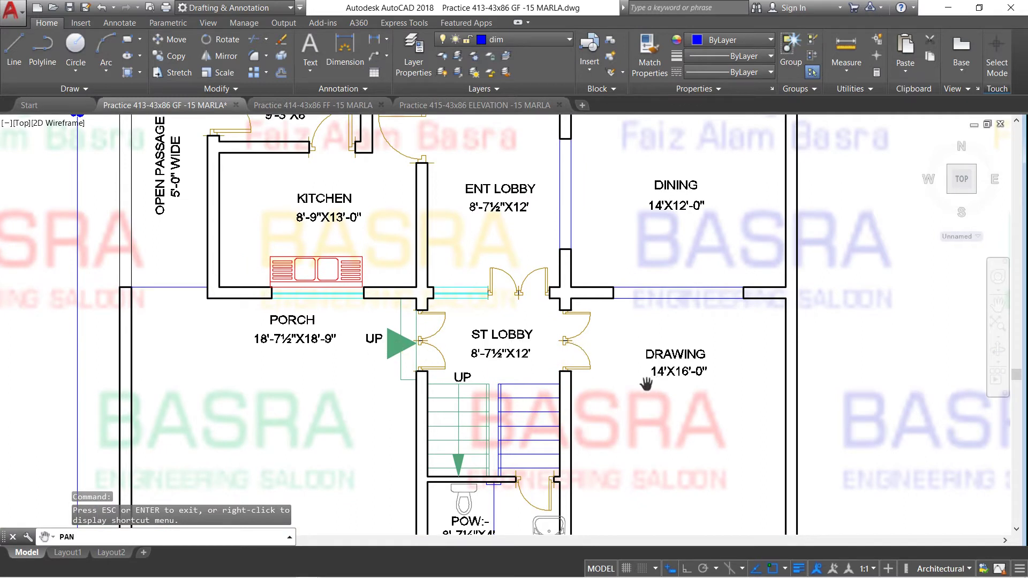
mouse_move(680, 372)
mouse_down()
mouse_move(675, 263)
mouse_move(538, 464)
mouse_up()
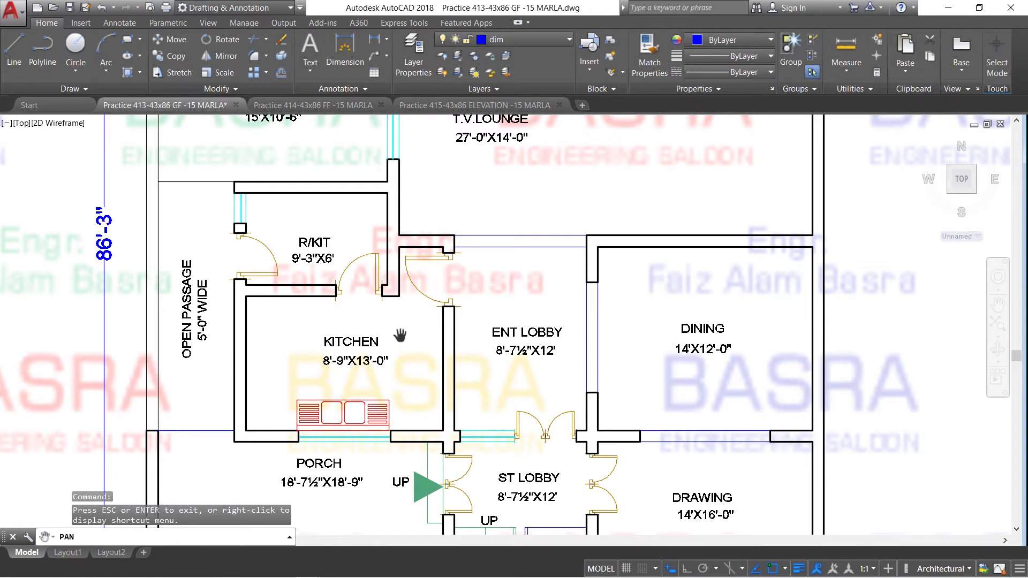
Pan to show the Bed, Lobby and Store above the Open Patio and T.V. lounge
drag(357, 382, 351, 413)
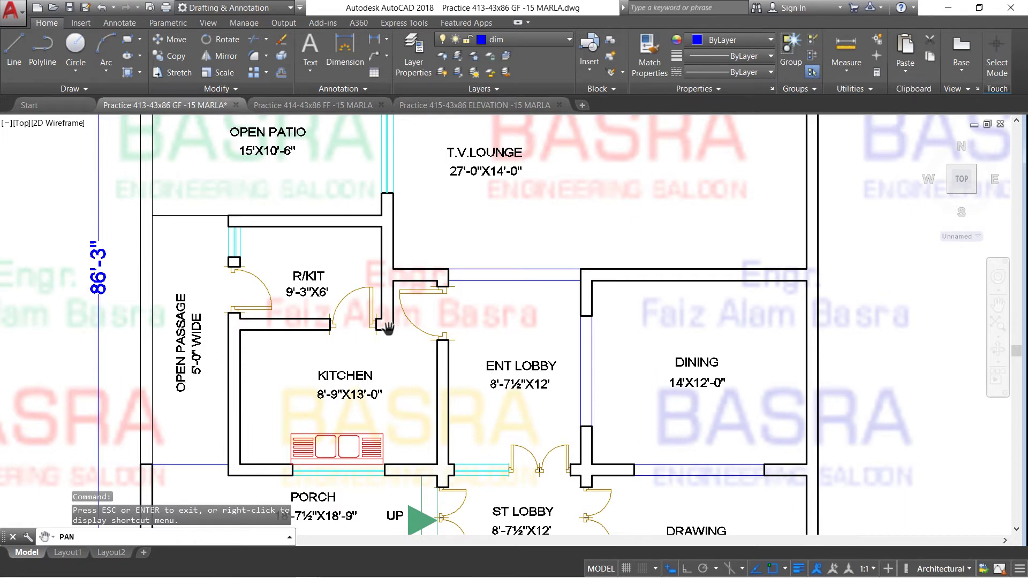
drag(354, 332, 305, 433)
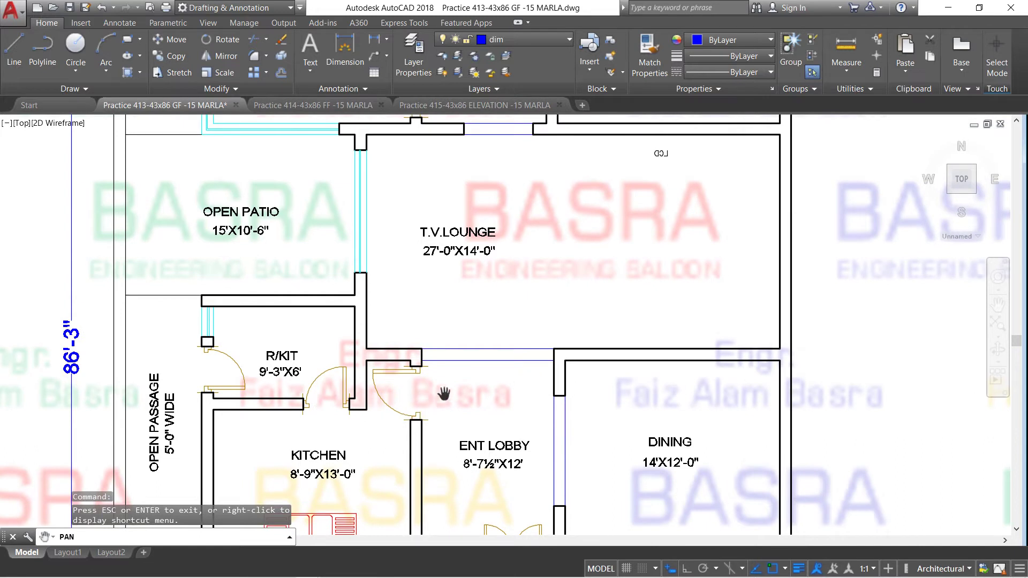
drag(466, 301, 451, 388)
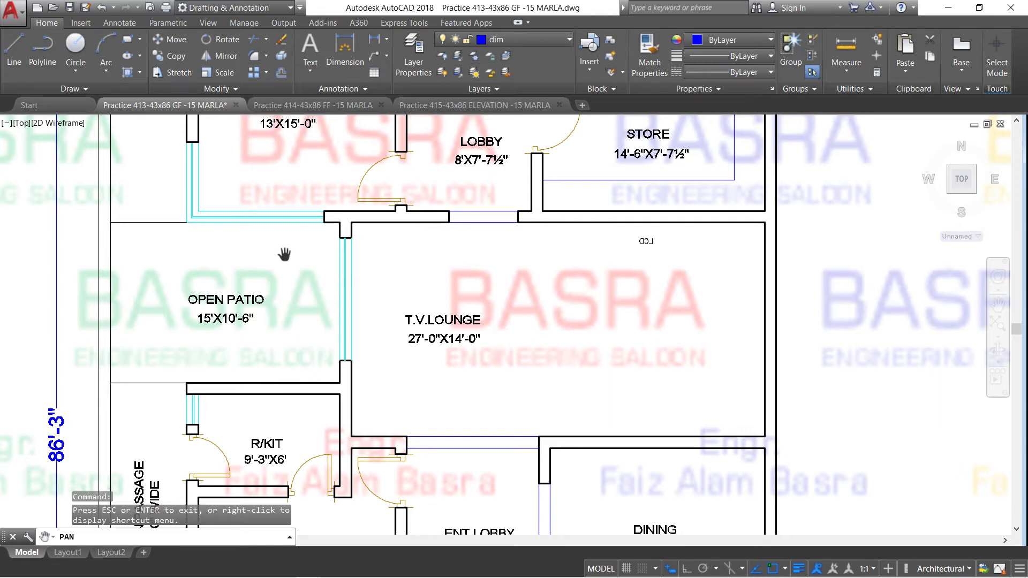
drag(285, 252, 271, 396)
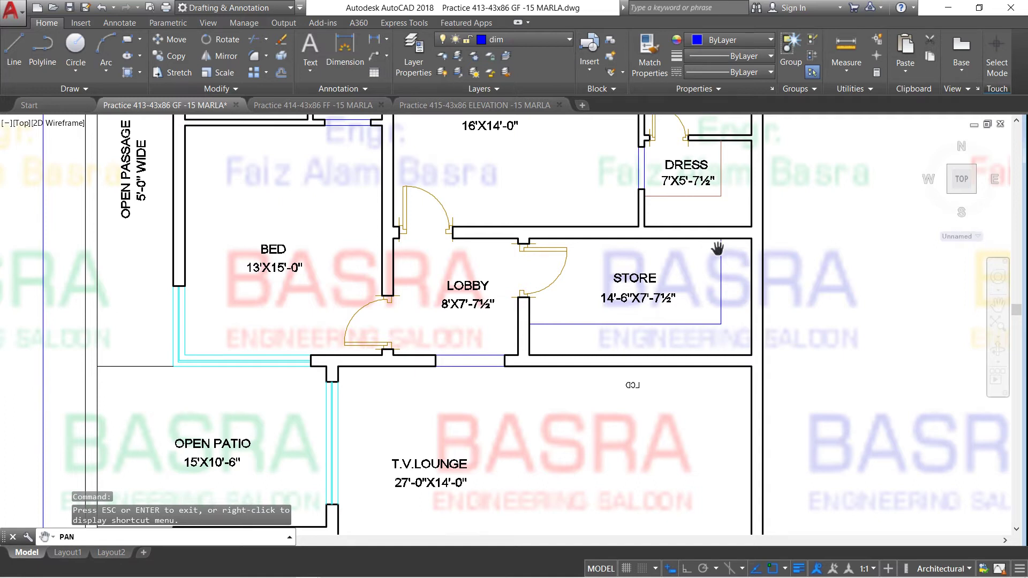
Pan to the master bedroom and top open passage, then zoom out to show the 43'-6" dimension
drag(718, 247, 761, 316)
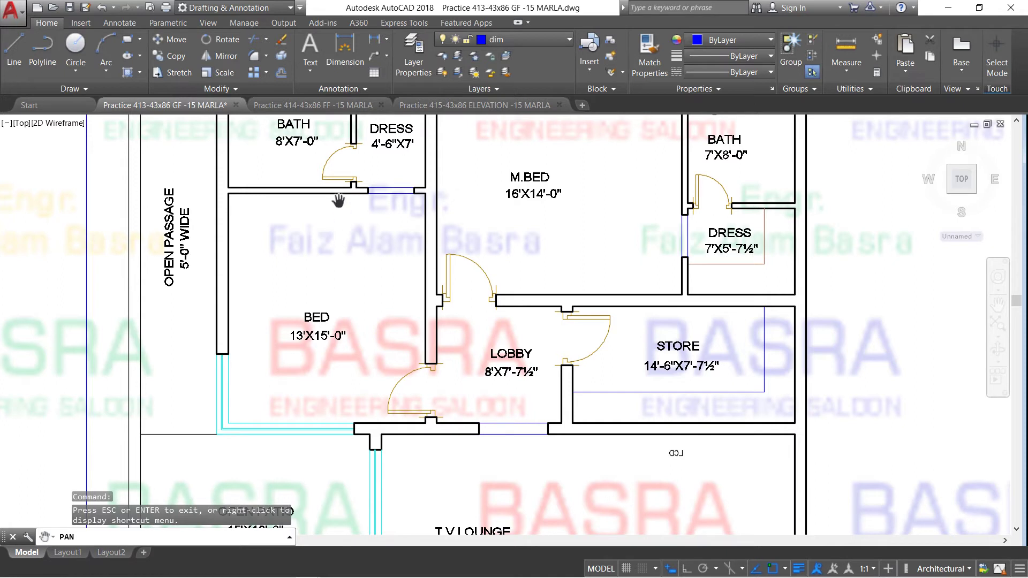
drag(337, 211, 374, 354)
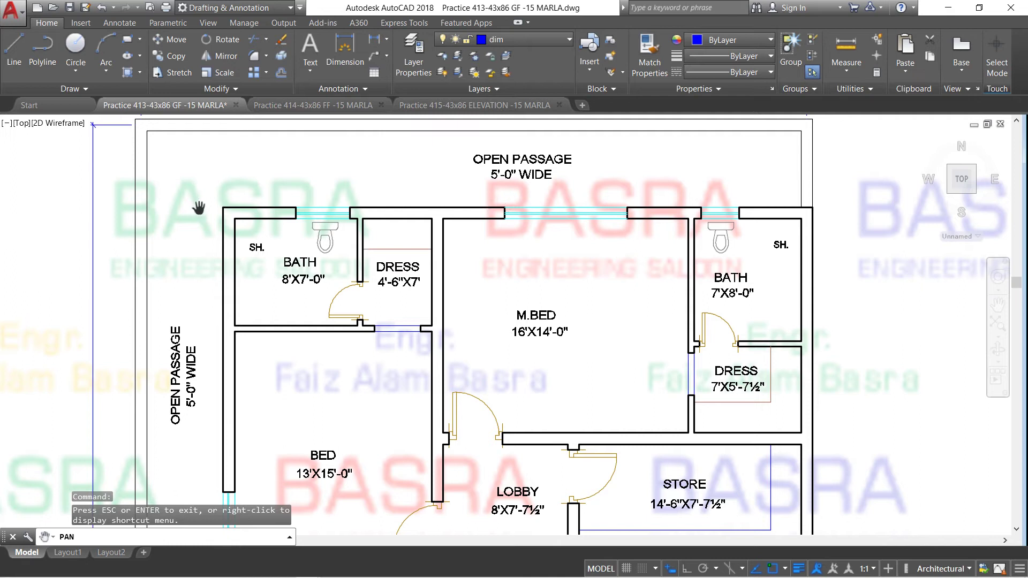
scroll(341, 199, down, 2)
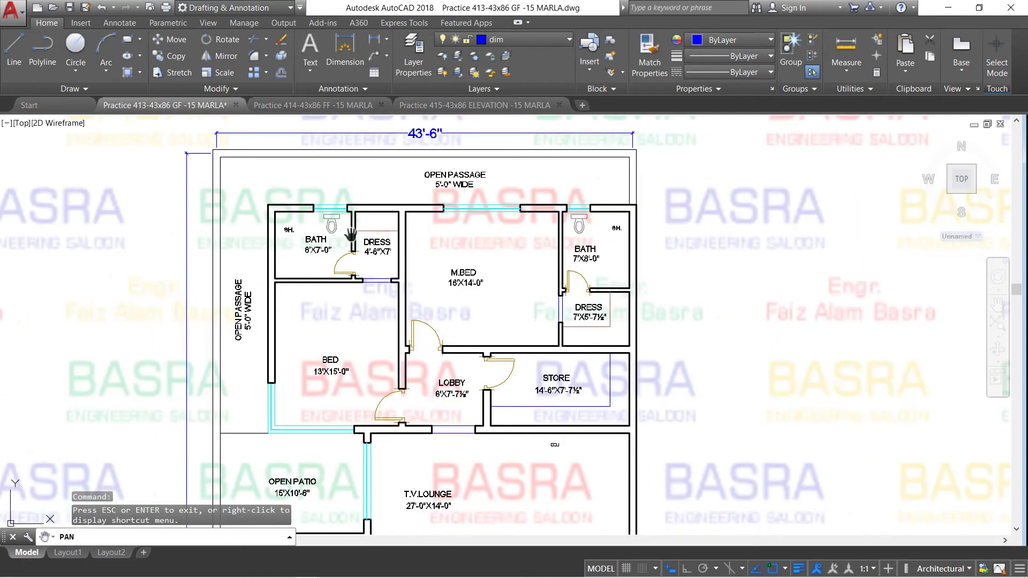
drag(359, 263, 413, 174)
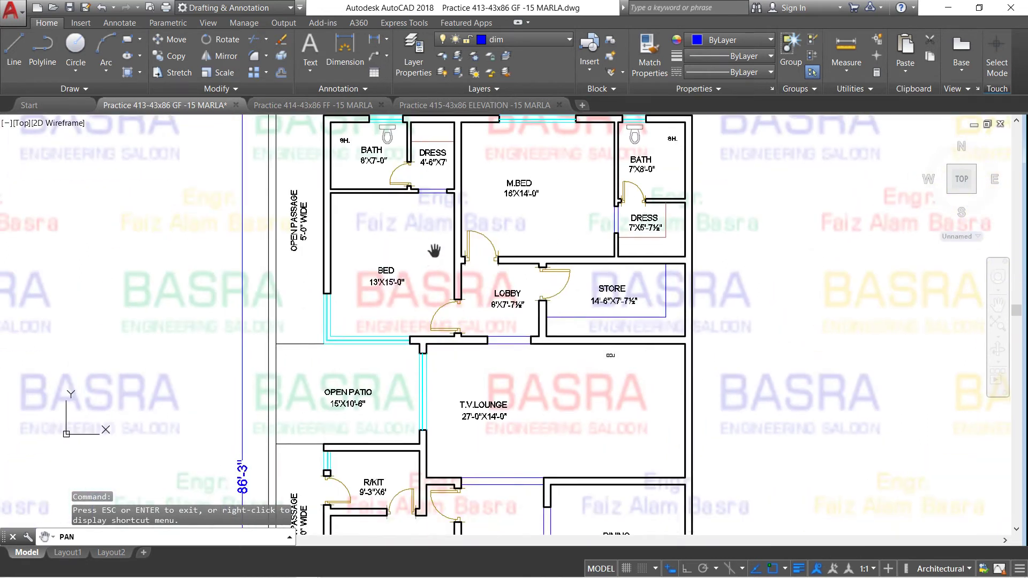
drag(435, 259, 435, 266)
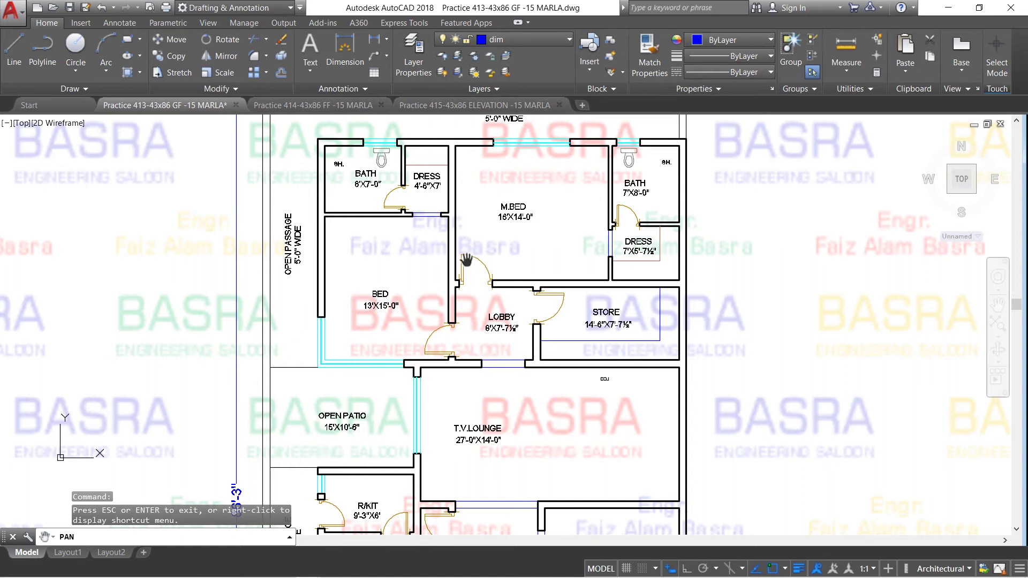
drag(444, 419, 424, 215)
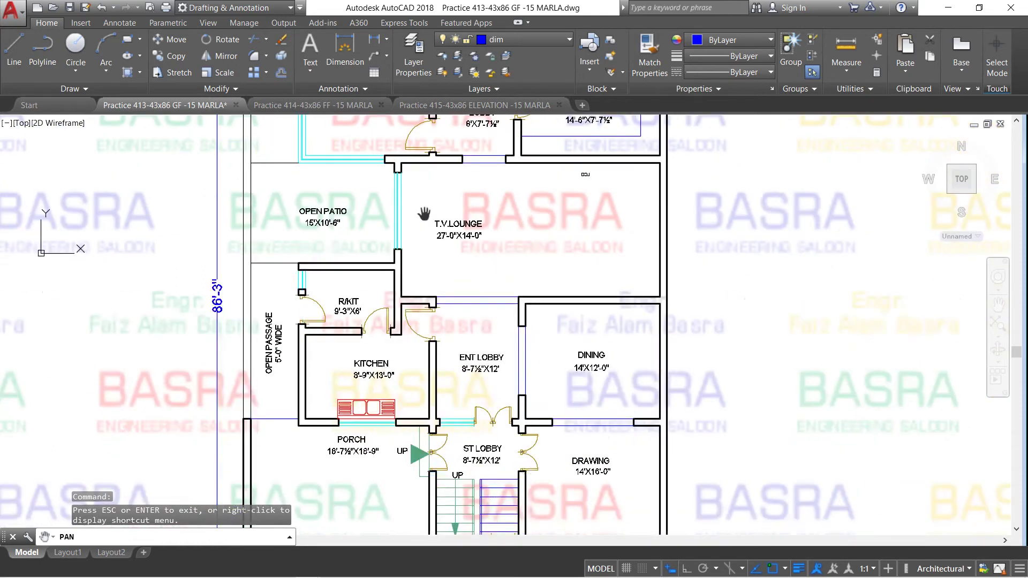
drag(403, 402, 395, 347)
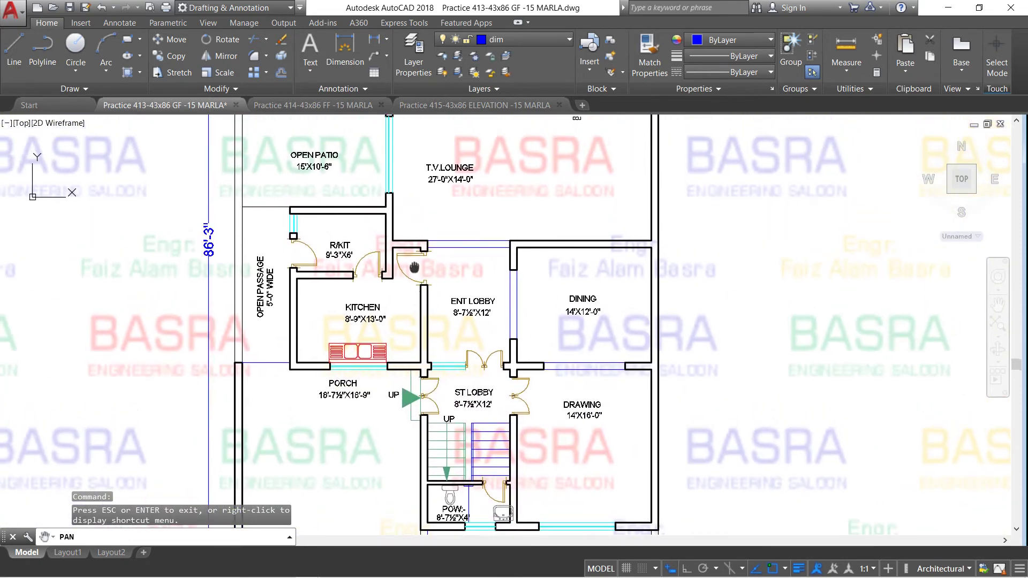
drag(414, 267, 397, 438)
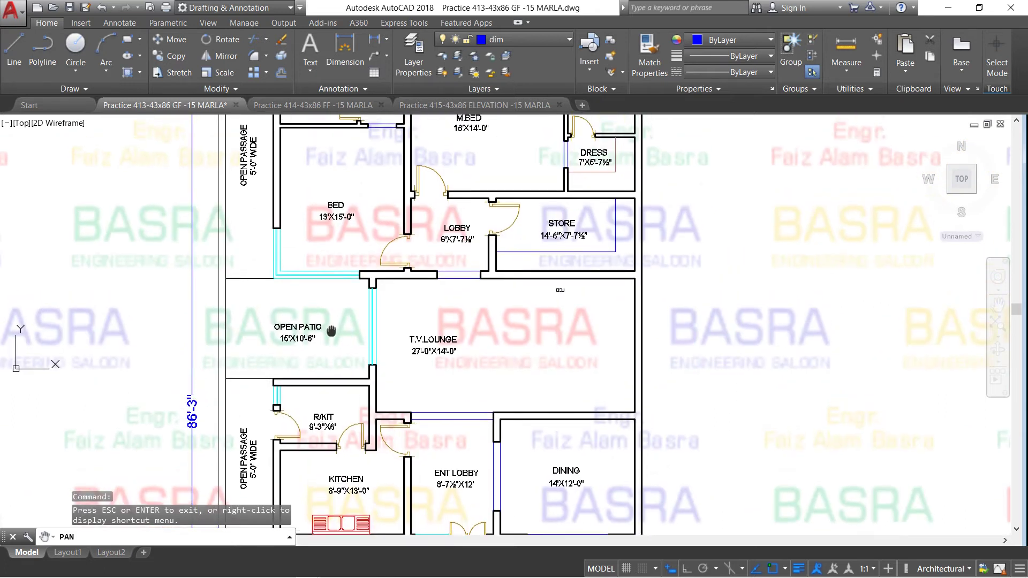
drag(331, 263, 340, 362)
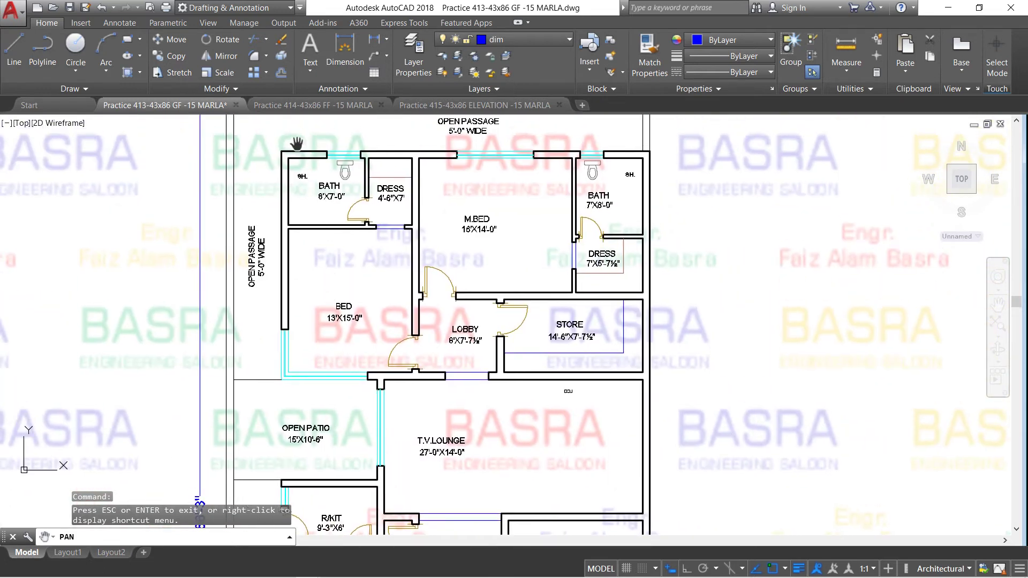
scroll(297, 143, up, 2)
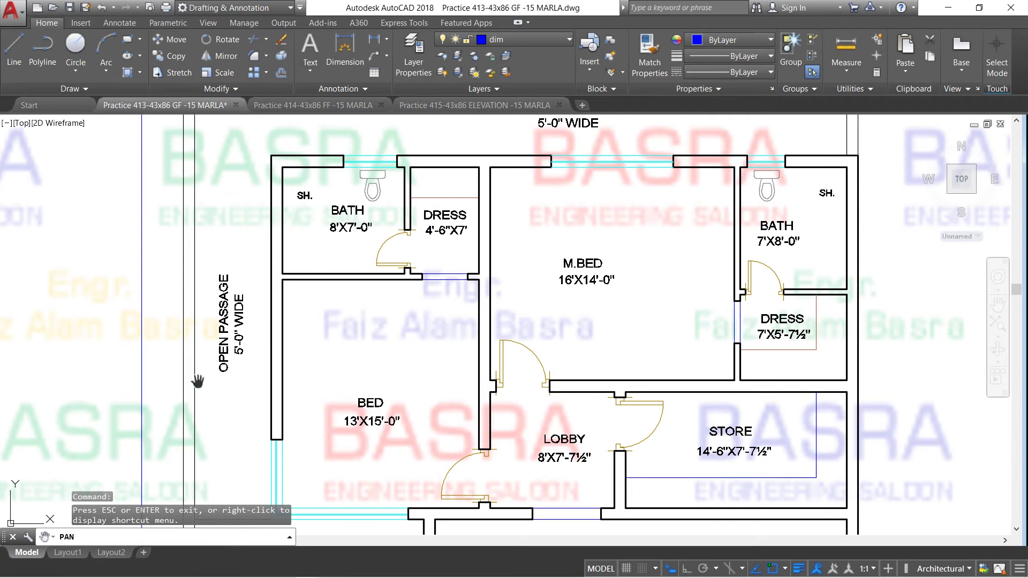
scroll(326, 300, down, 2)
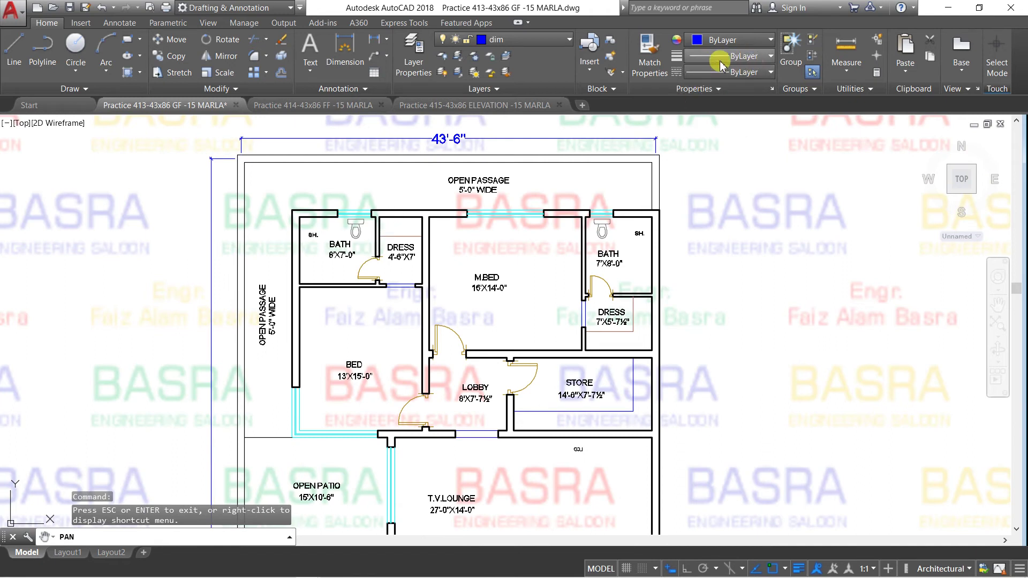
click(769, 57)
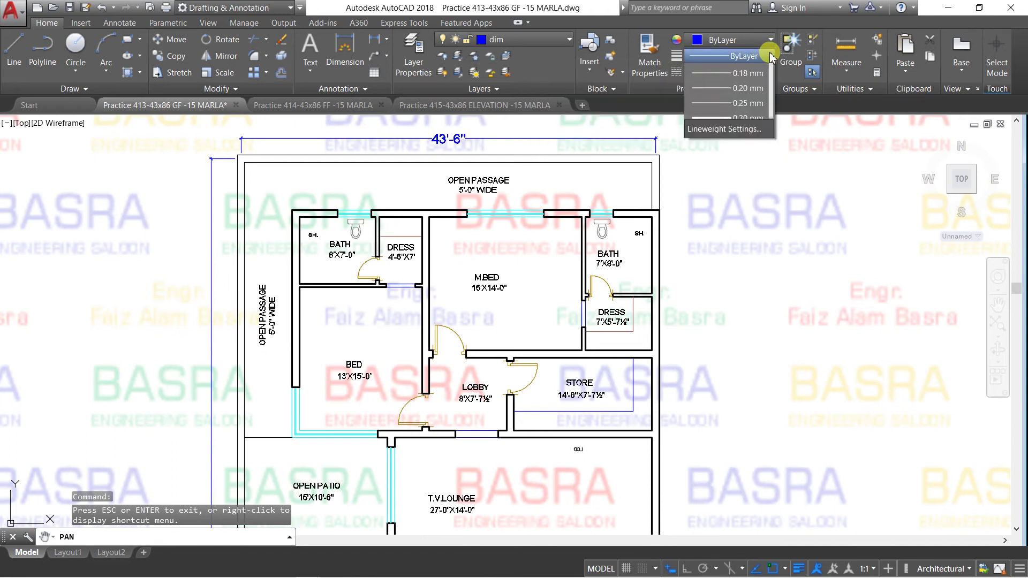
scroll(723, 245, down, 2)
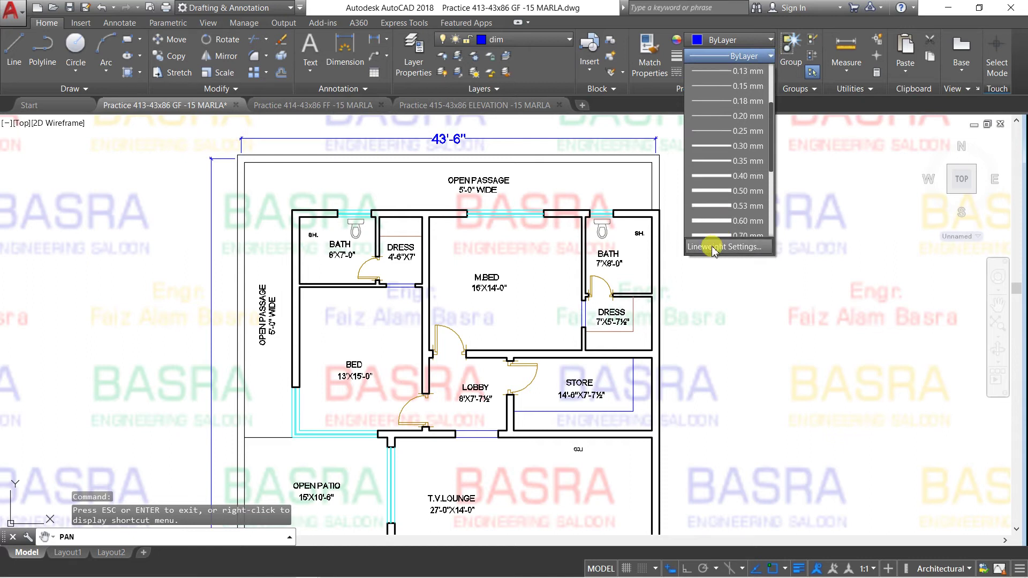
scroll(721, 182, down, 1)
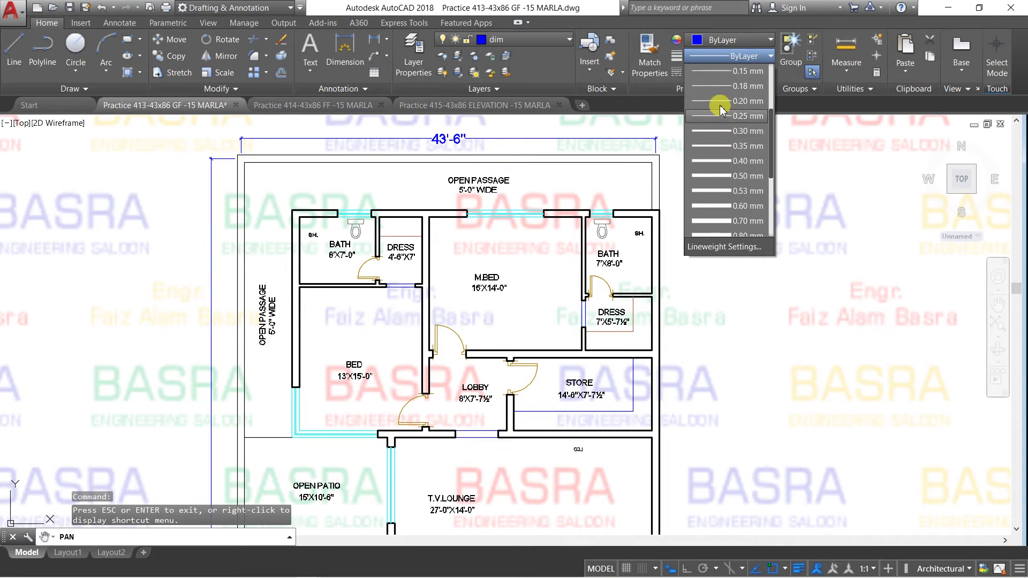
click(617, 179)
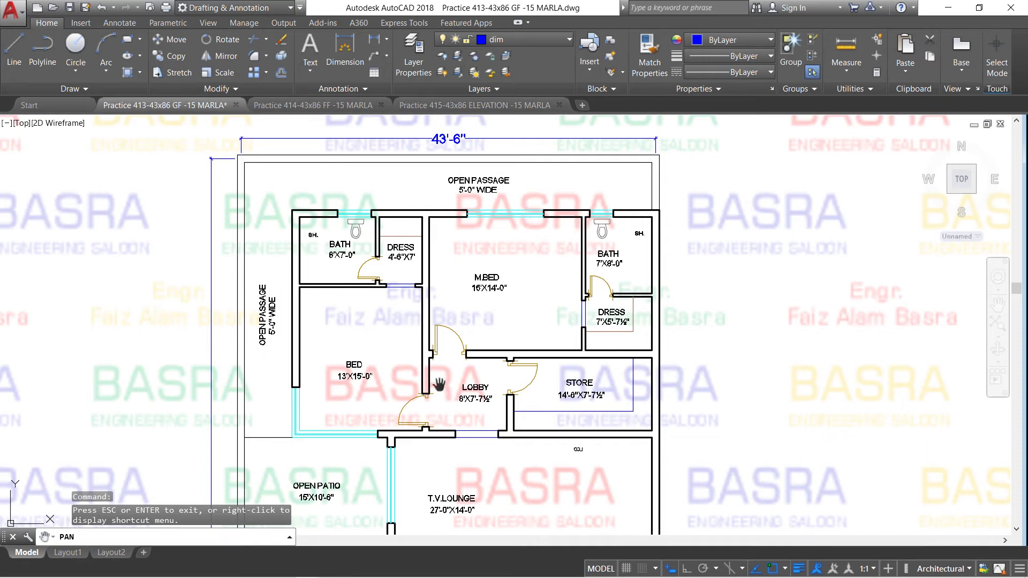
drag(448, 439, 493, 234)
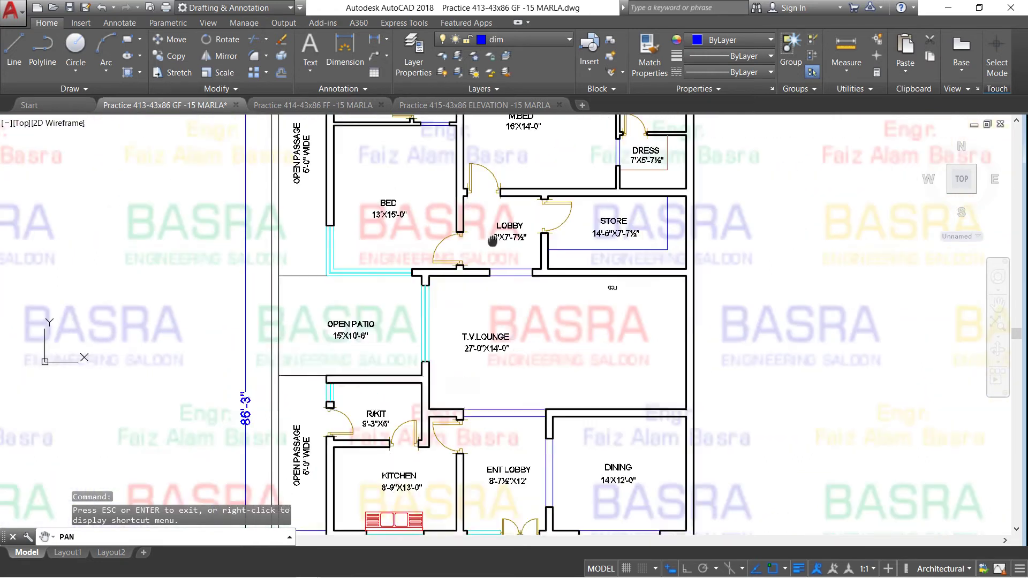
drag(488, 381, 506, 257)
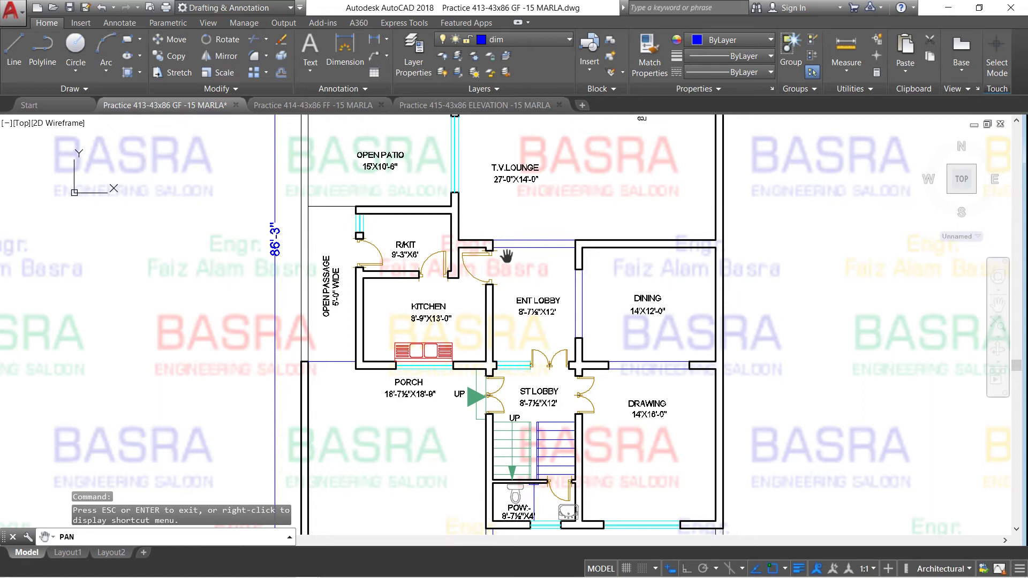
scroll(629, 359, down, 3)
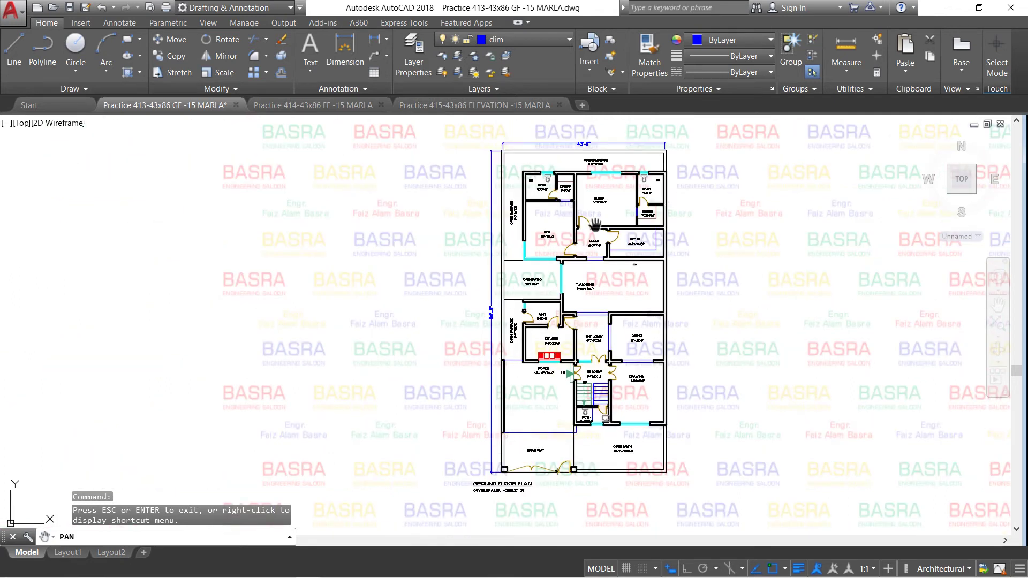
scroll(626, 351, up, 2)
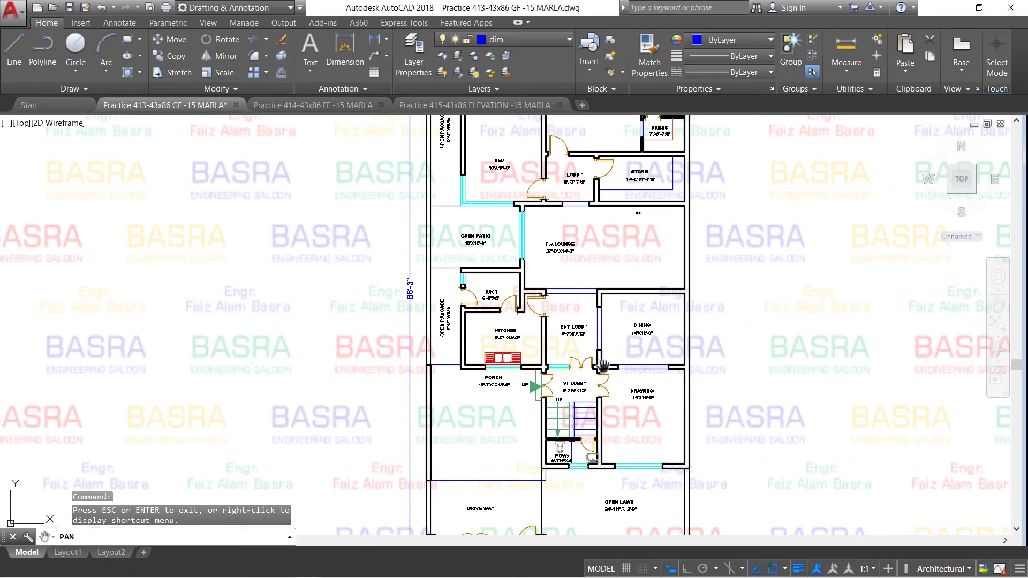
drag(603, 366, 475, 363)
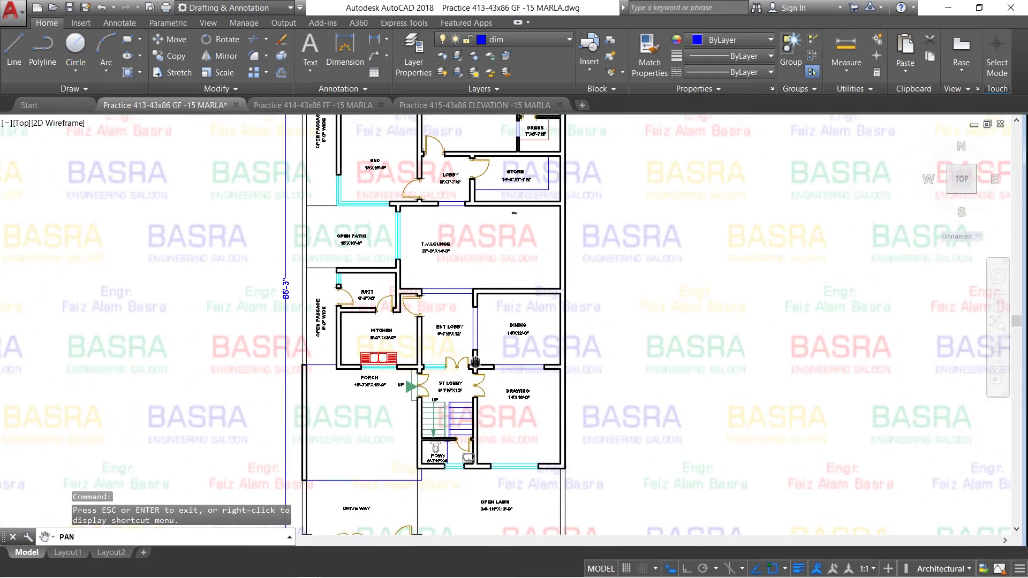
drag(426, 192, 423, 323)
scroll(397, 261, up, 2)
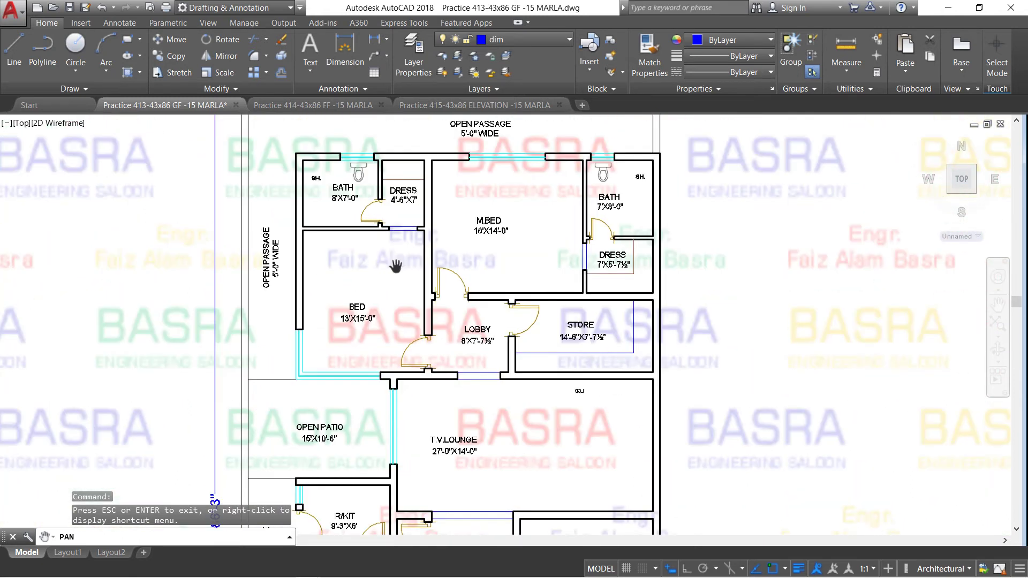
Turn on the FIT layer to fill the walls solid dark maroon
click(569, 40)
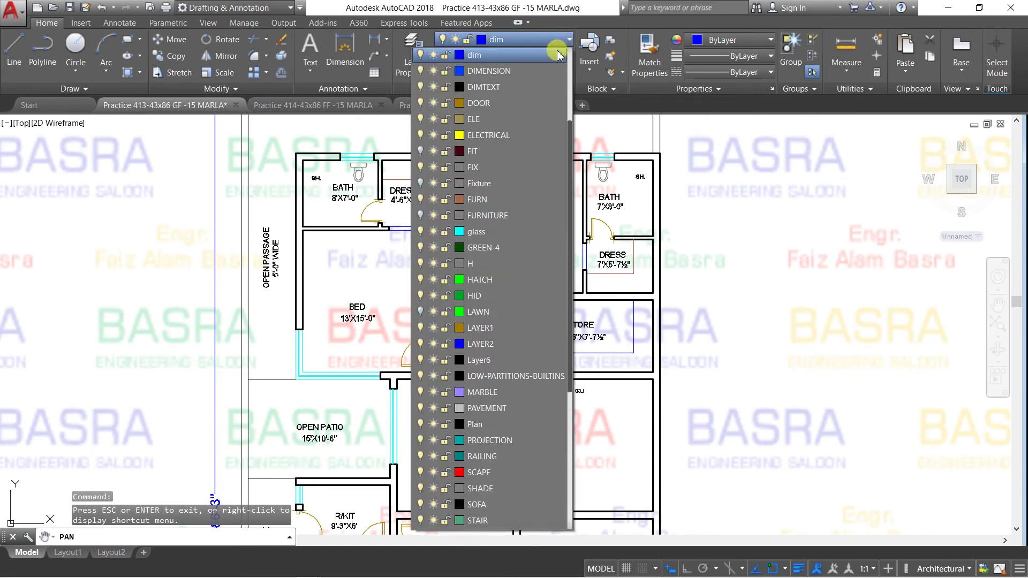
click(420, 151)
click(753, 221)
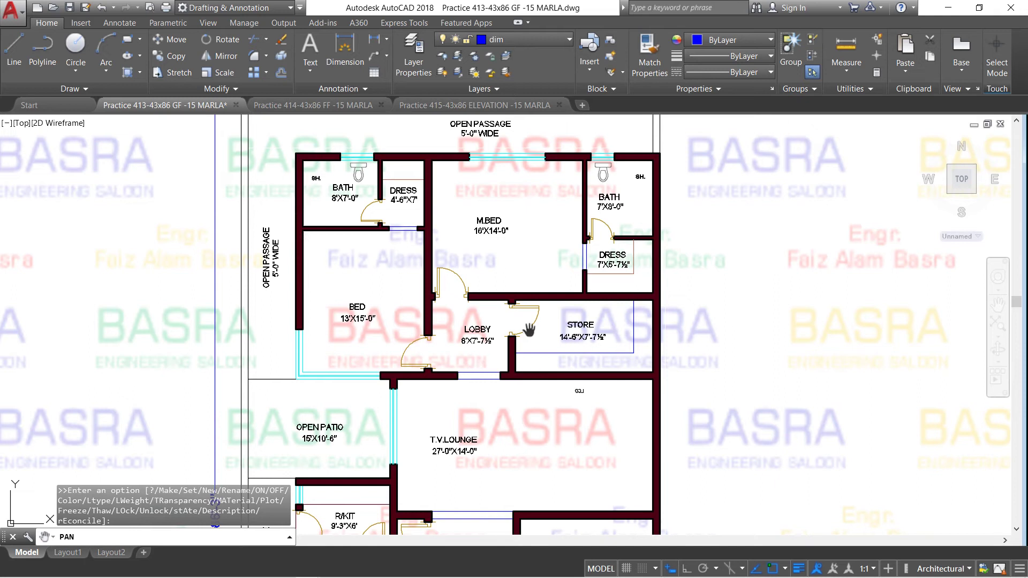
Pan down through the filled-wall plan to the stair lobby, drive way and plan title
drag(514, 278, 564, 301)
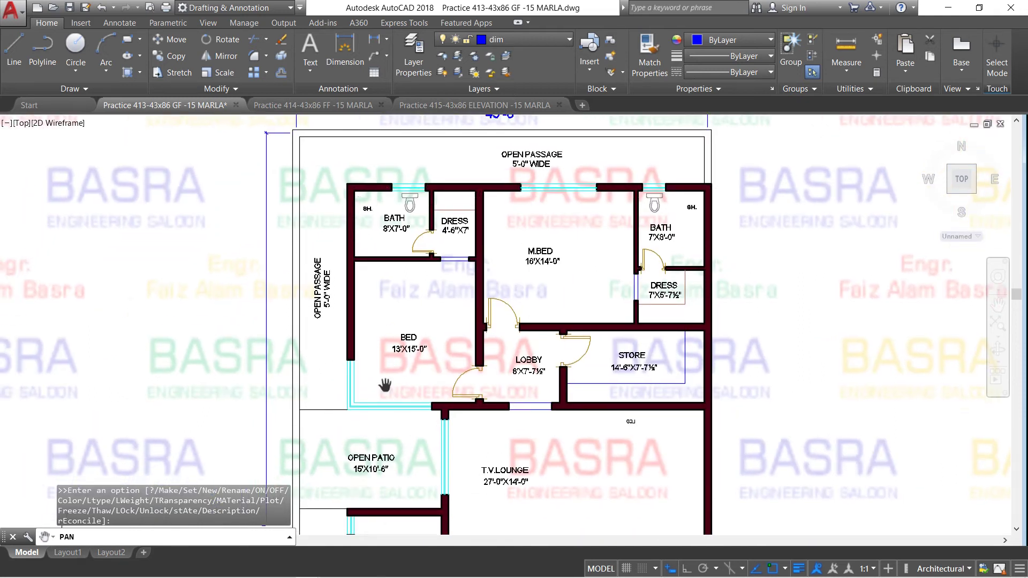
drag(405, 325, 359, 309)
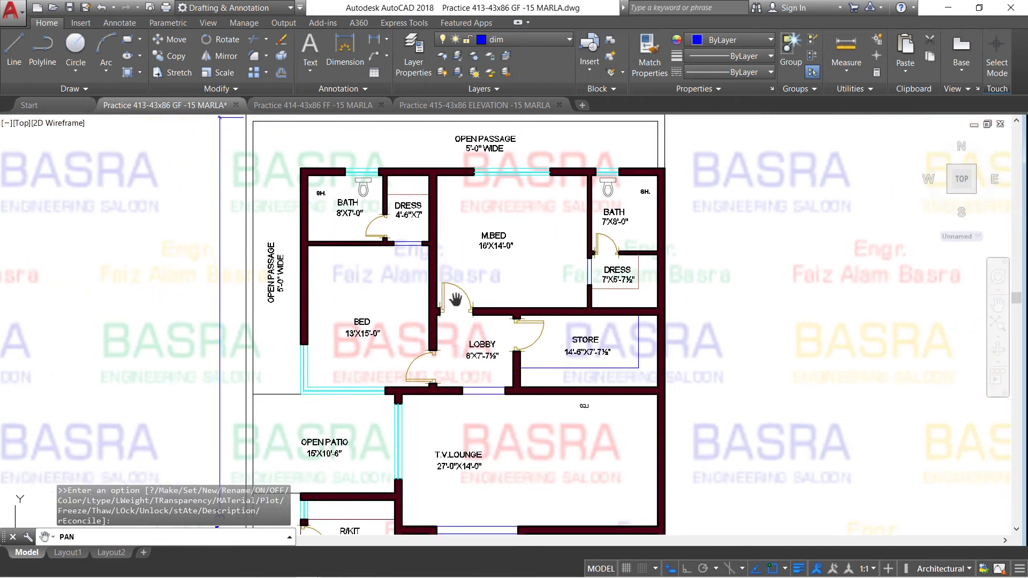
mouse_move(510, 426)
mouse_down()
mouse_move(488, 385)
mouse_move(483, 267)
mouse_up()
drag(427, 401, 435, 321)
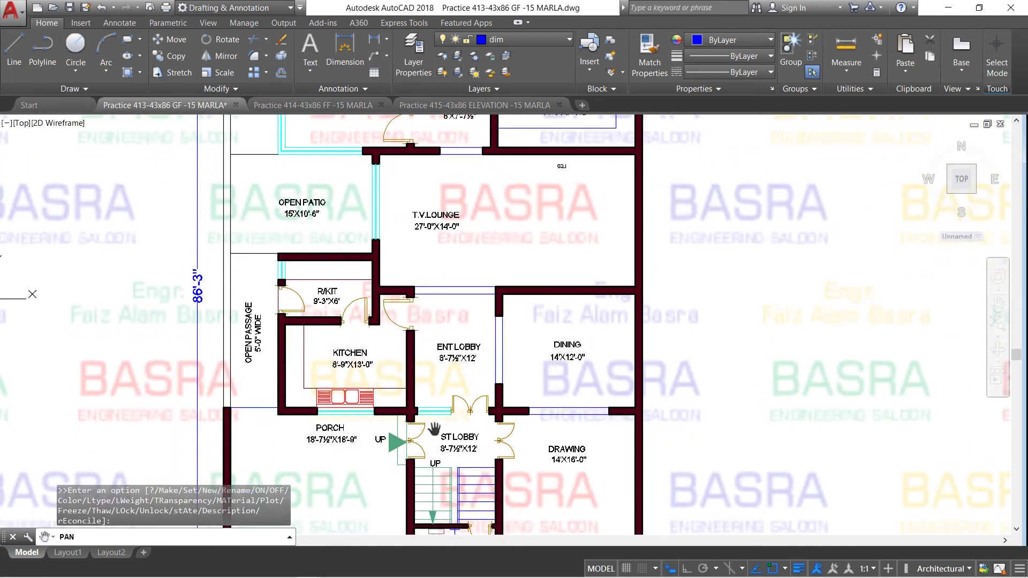
drag(433, 437, 457, 327)
drag(459, 445, 456, 316)
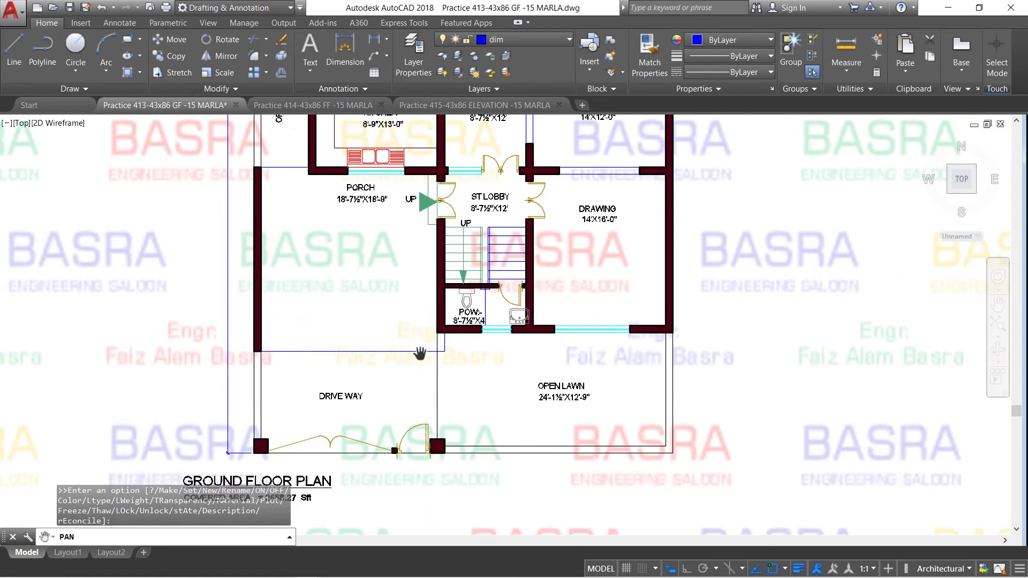
Pan and zoom back up to the bedrooms, baths, dress rooms and 43'-6" dimension
drag(562, 338, 551, 497)
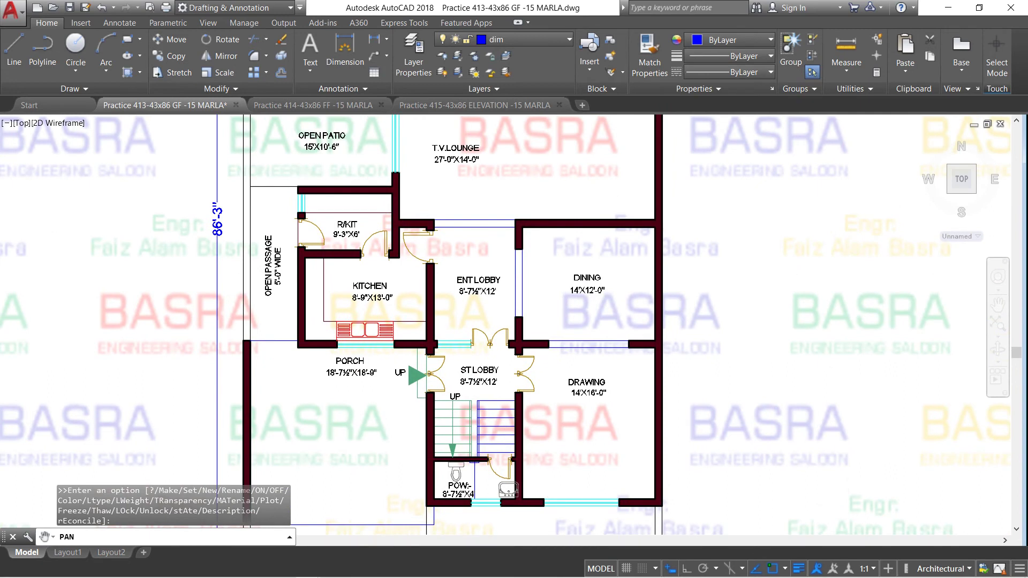
scroll(540, 480, down, 2)
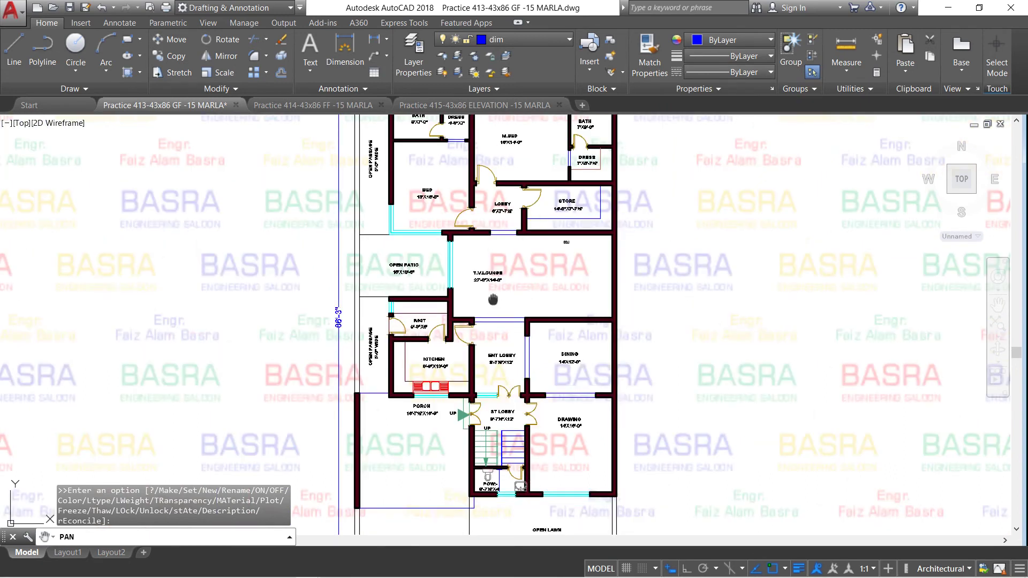
drag(493, 300, 476, 395)
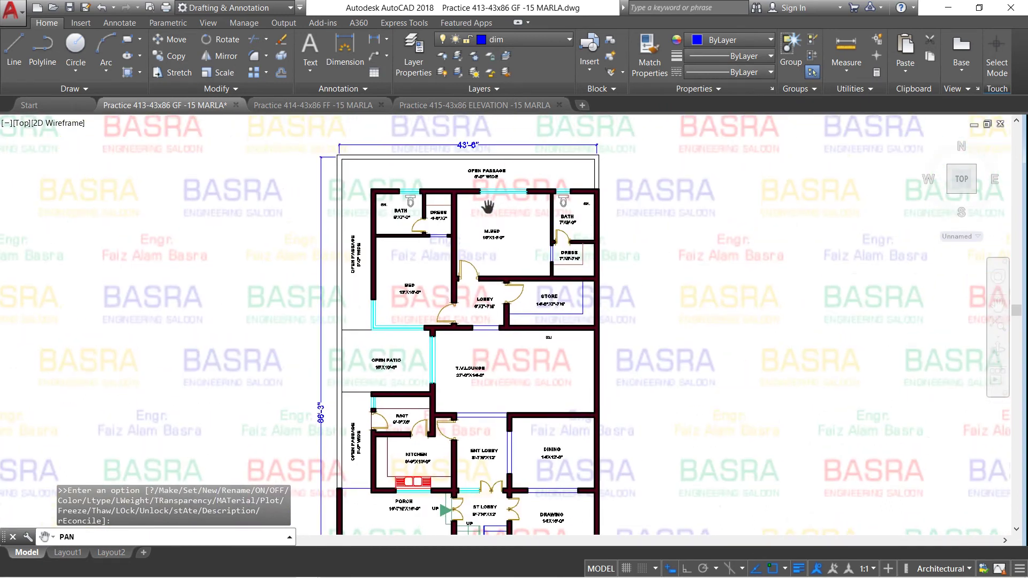
scroll(487, 206, up, 2)
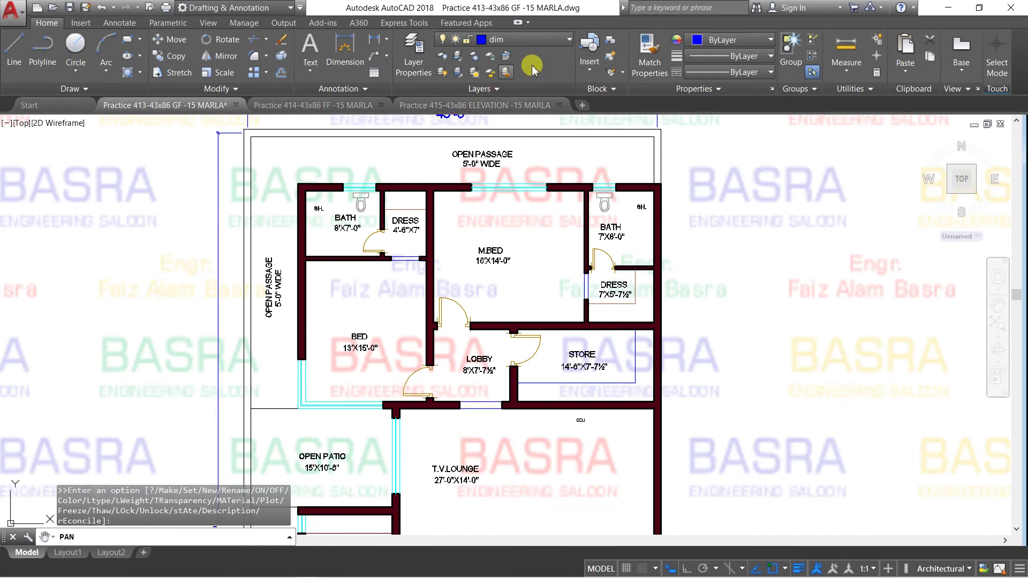
Turn on the FURNITURE layer while keeping the maroon wall fill visible
click(568, 39)
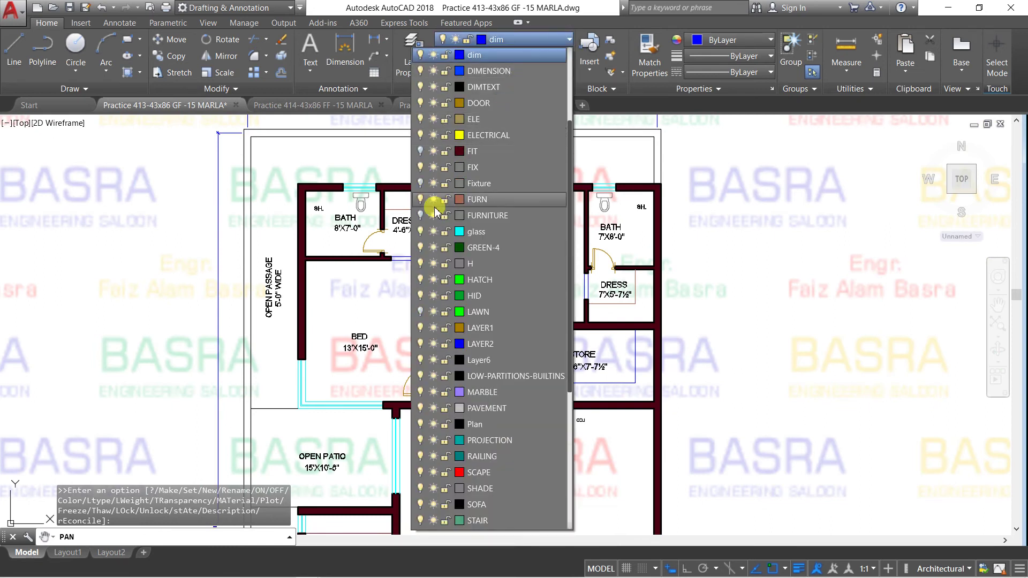
click(420, 167)
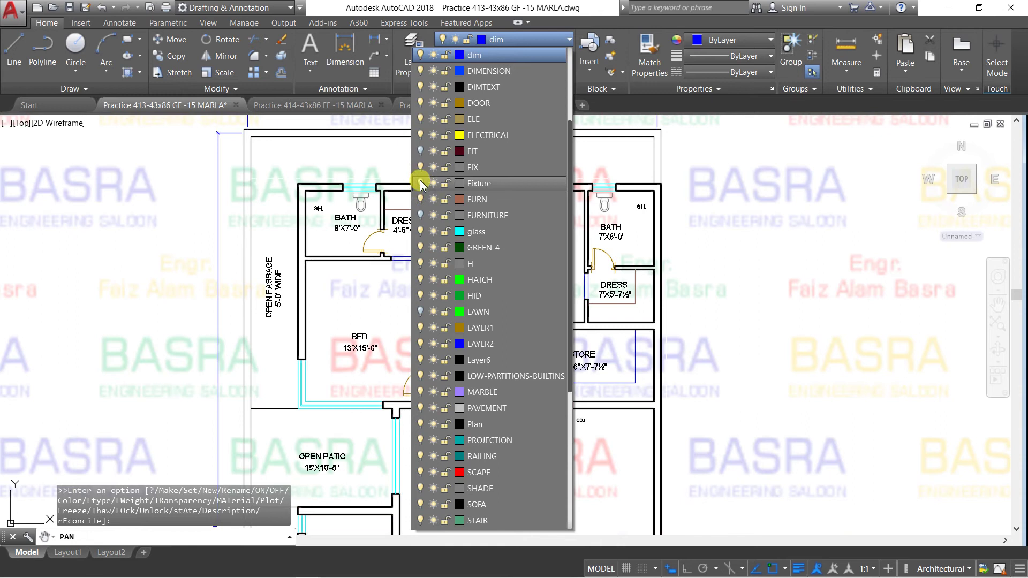
click(420, 151)
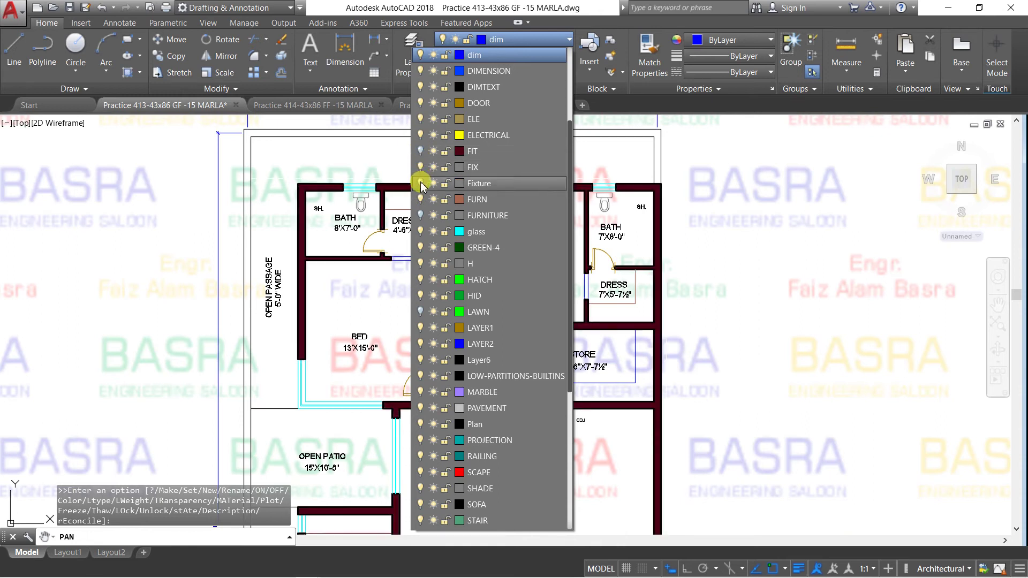
click(421, 215)
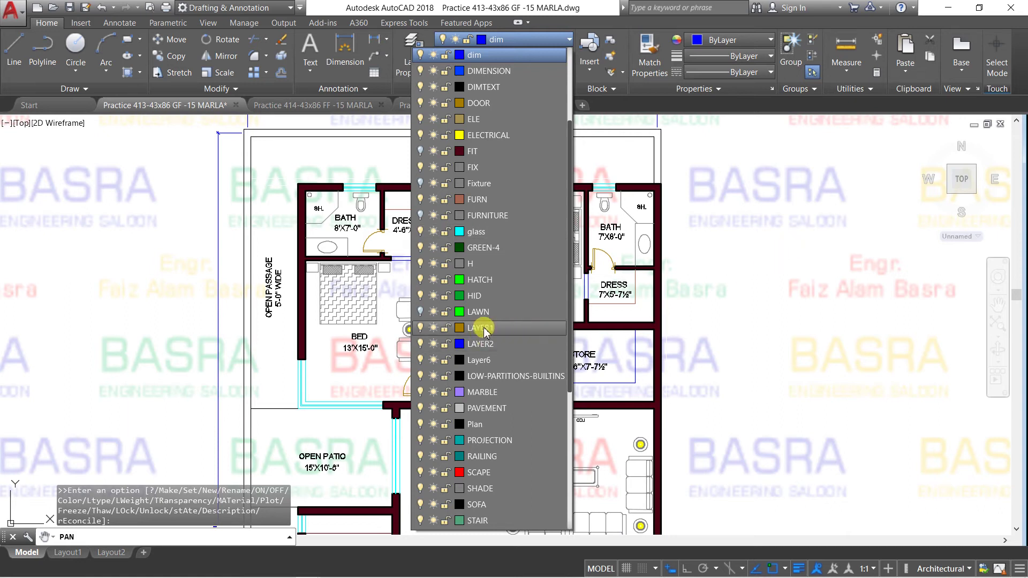
click(737, 312)
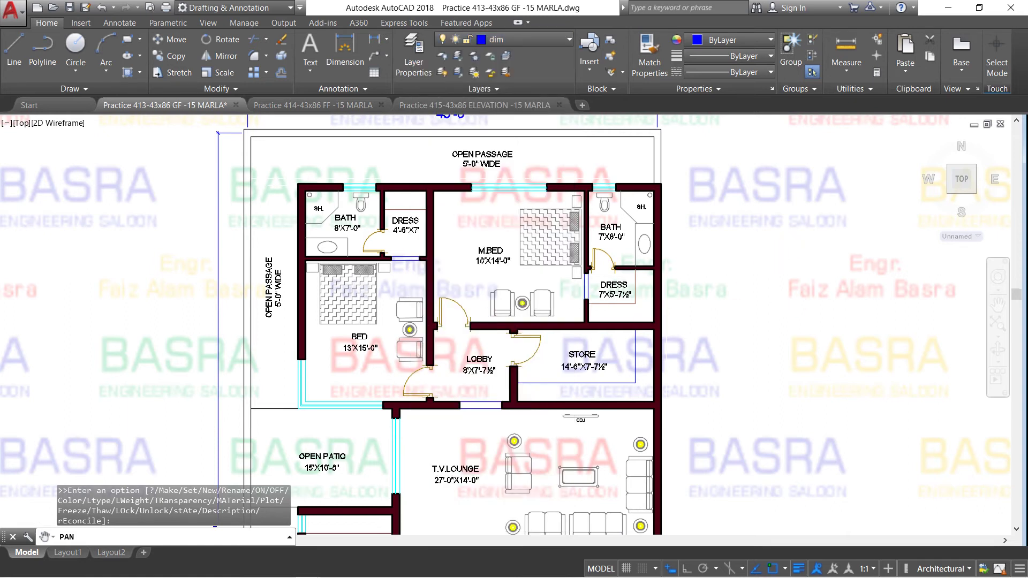
scroll(359, 283, up, 2)
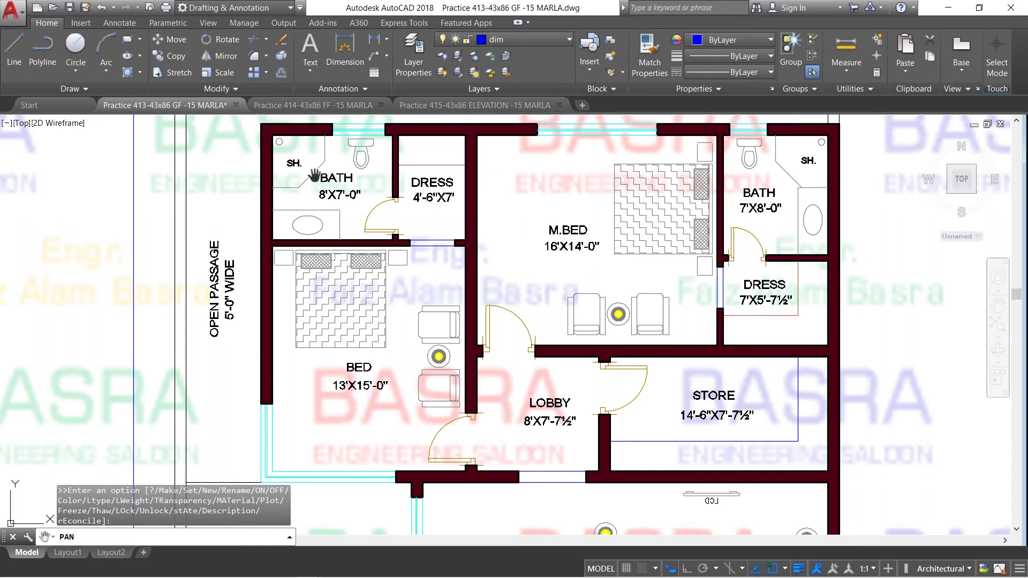
drag(314, 175, 323, 212)
scroll(321, 210, up, 2)
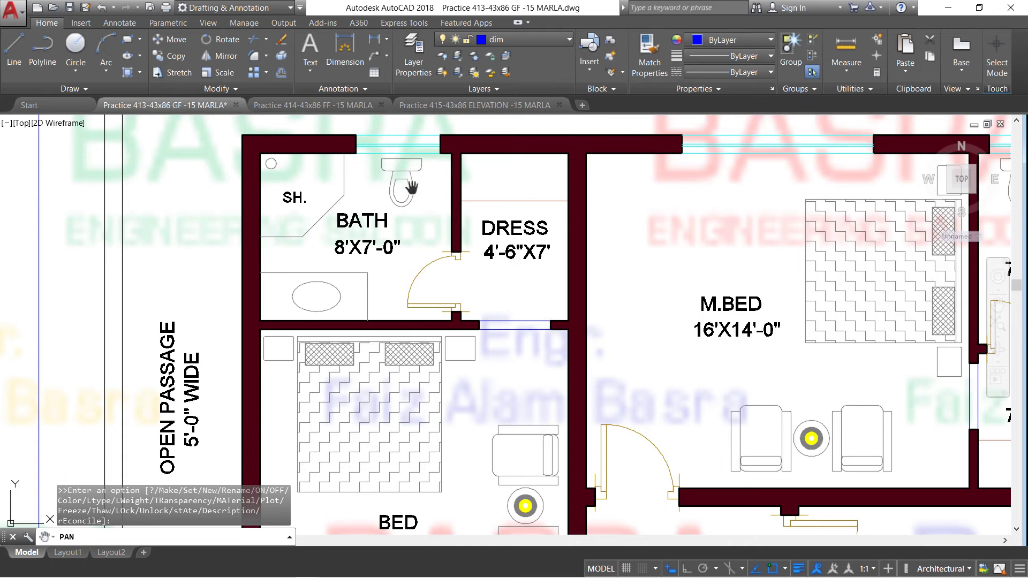
drag(492, 279, 348, 250)
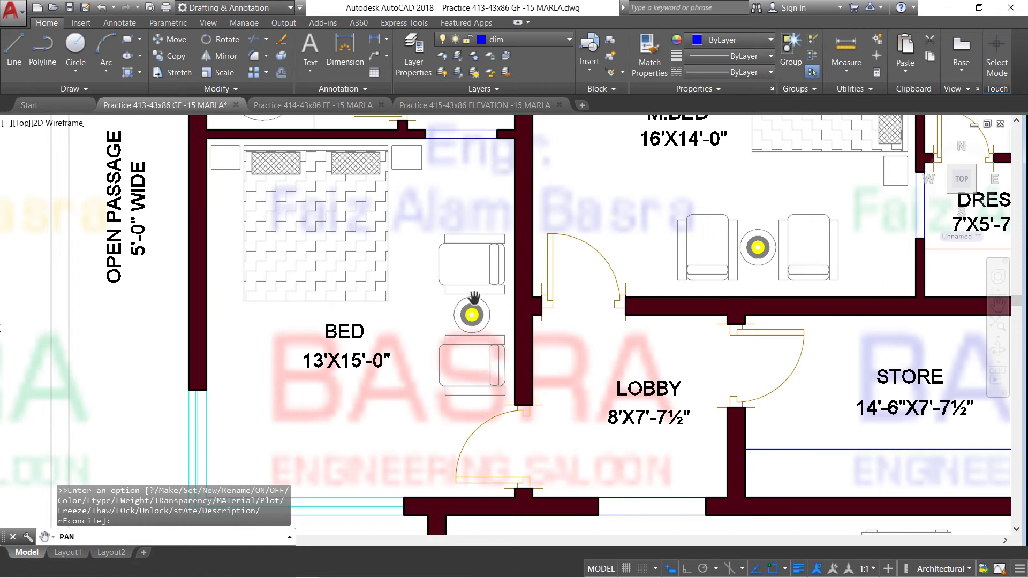
drag(439, 325, 300, 307)
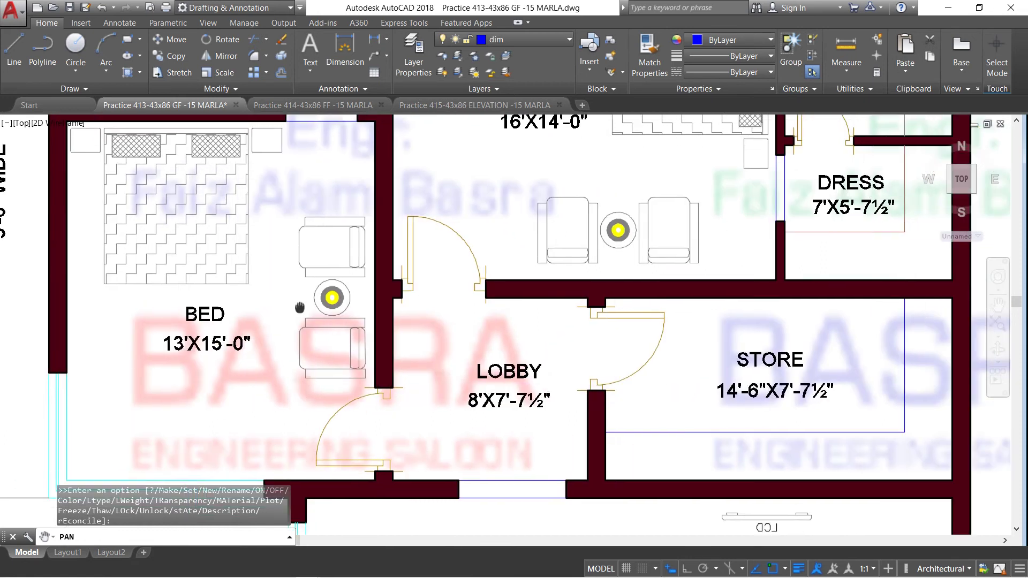
drag(500, 284, 456, 467)
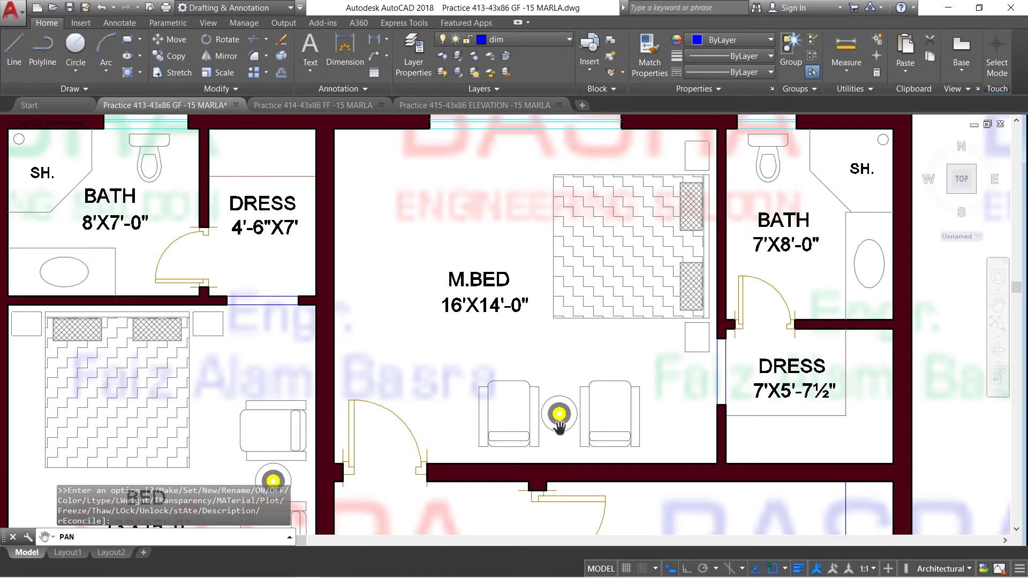
drag(758, 368, 536, 426)
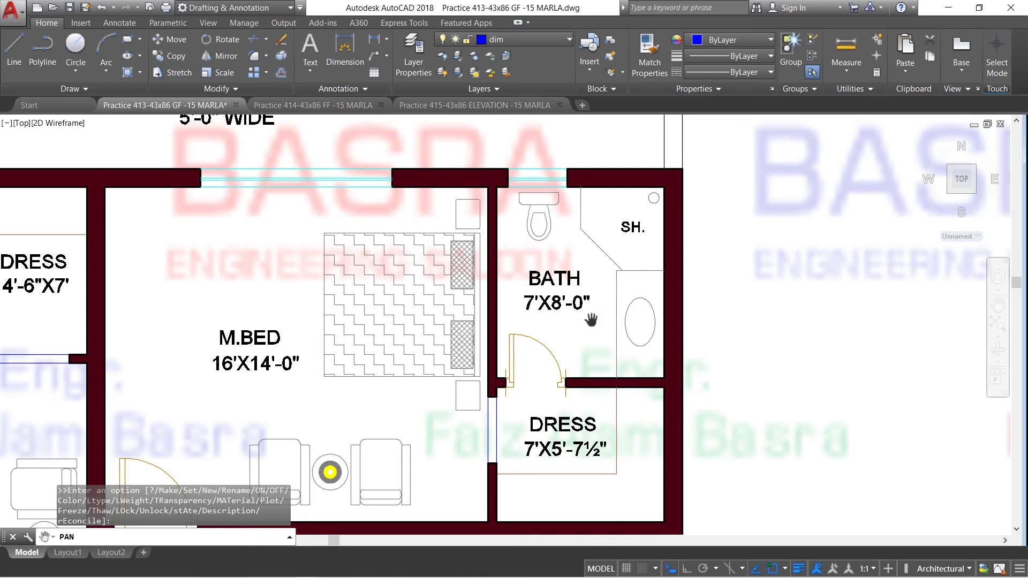
scroll(573, 321, down, 2)
mouse_move(533, 399)
mouse_down()
mouse_move(567, 288)
mouse_move(616, 286)
mouse_up()
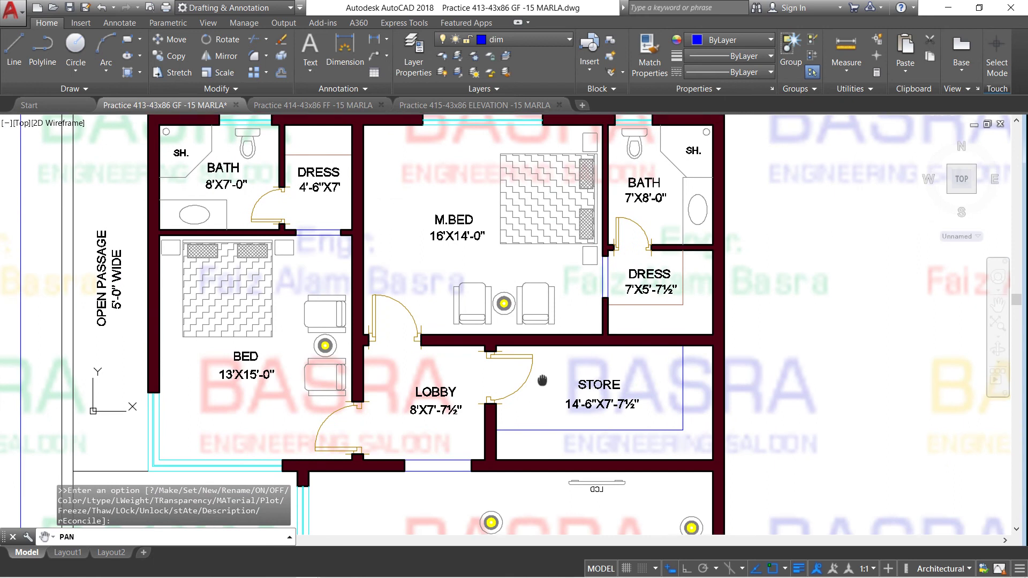
Tour the furnished T.V. lounge, dining, kitchen, porch cars, drawing room and powder room
drag(542, 381, 588, 235)
drag(583, 395, 541, 287)
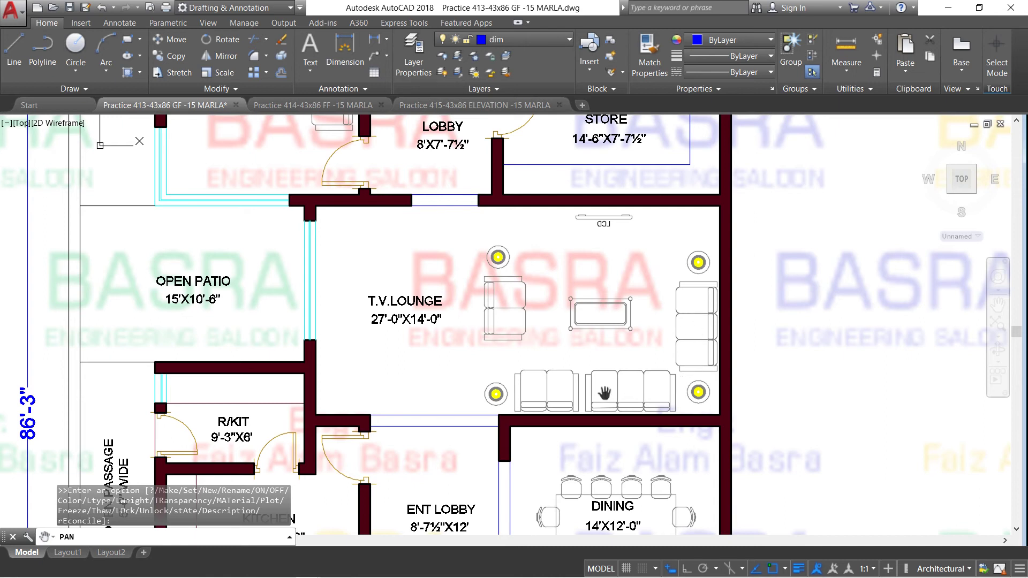
drag(512, 374, 533, 282)
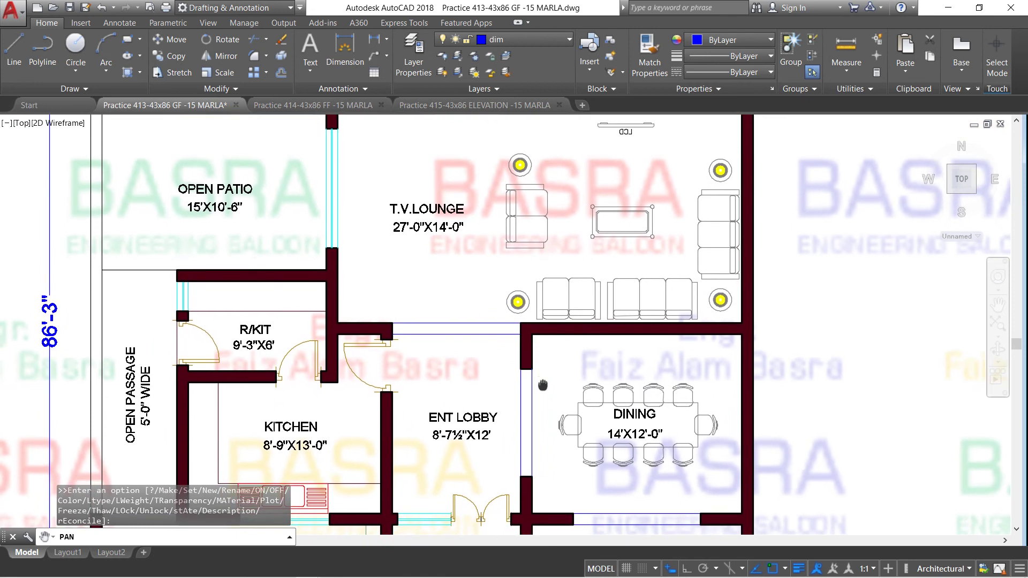
drag(542, 385, 596, 324)
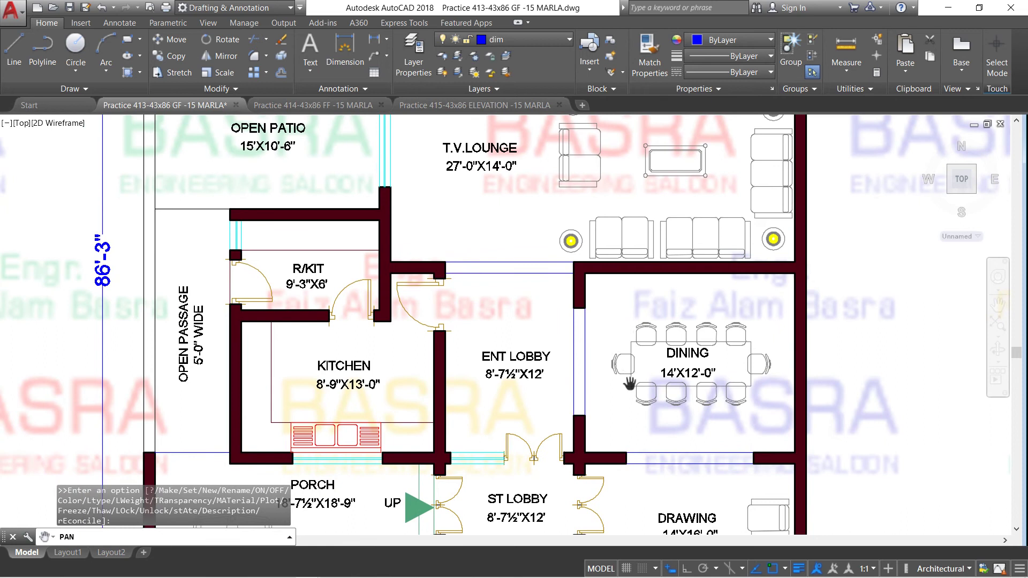
drag(649, 396, 659, 278)
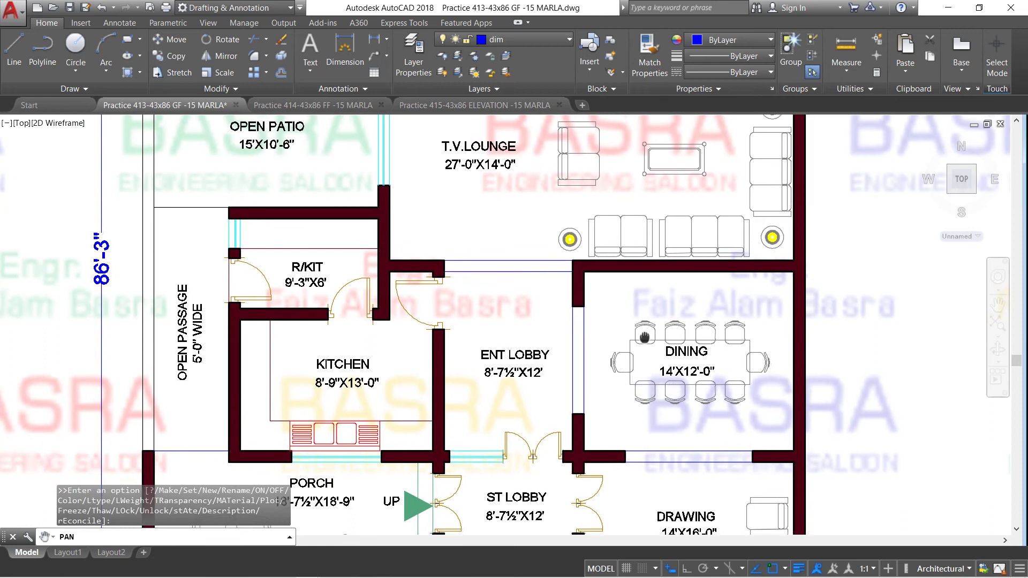
drag(655, 458, 653, 368)
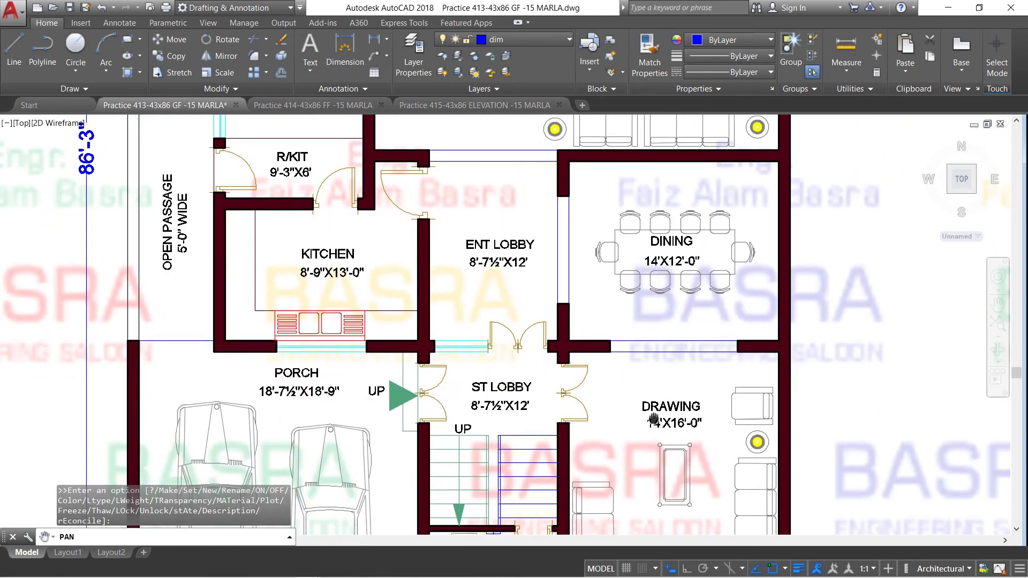
drag(403, 214, 417, 246)
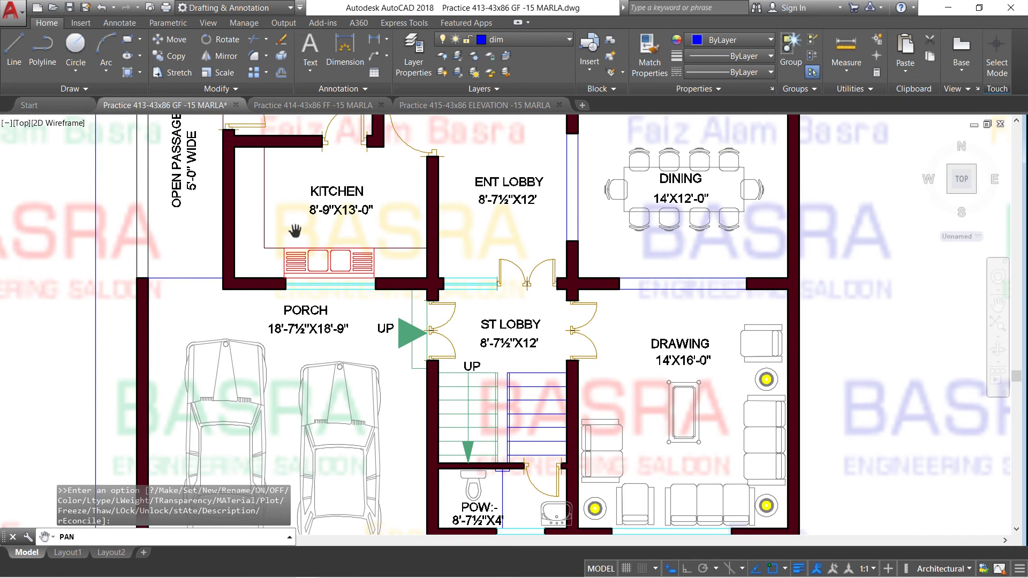
drag(296, 244, 300, 290)
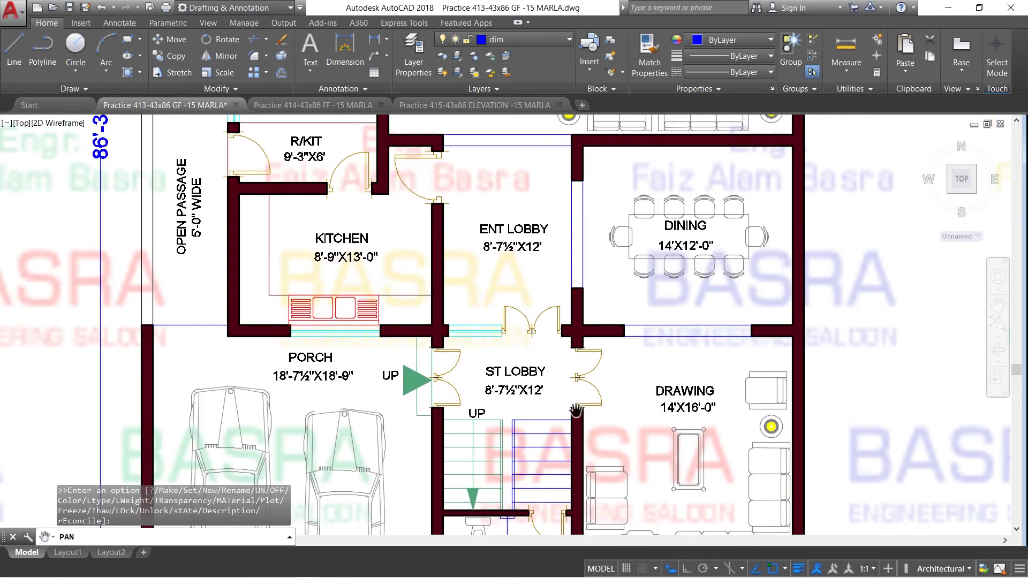
drag(611, 428, 538, 334)
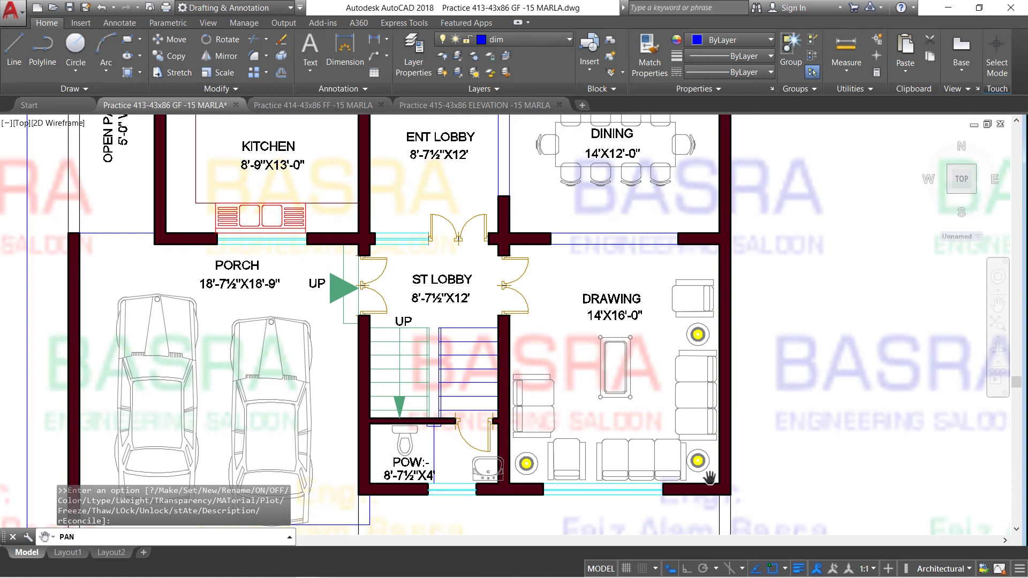
mouse_move(589, 412)
mouse_down()
mouse_move(679, 405)
mouse_move(739, 371)
mouse_up()
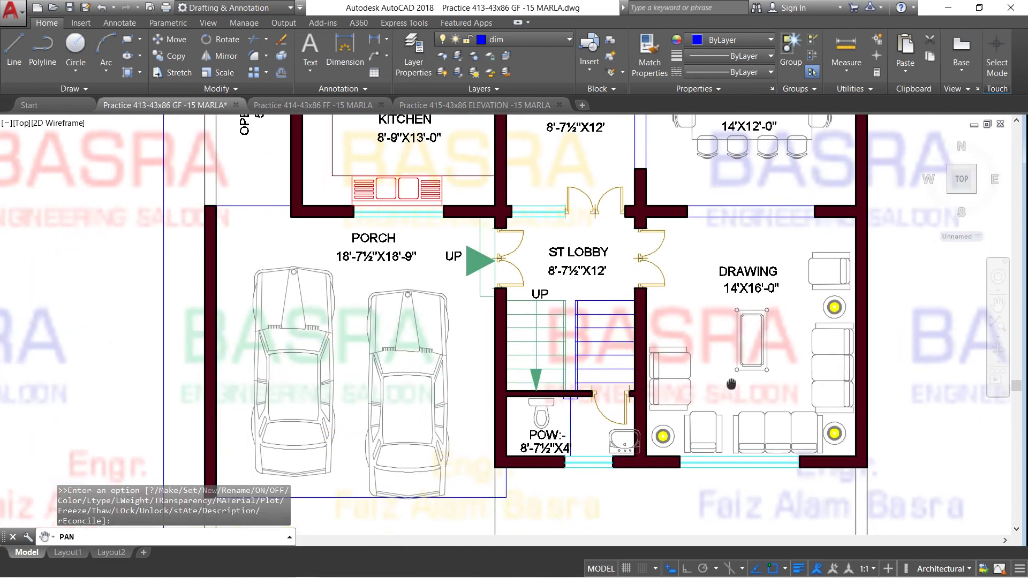
drag(399, 429, 438, 410)
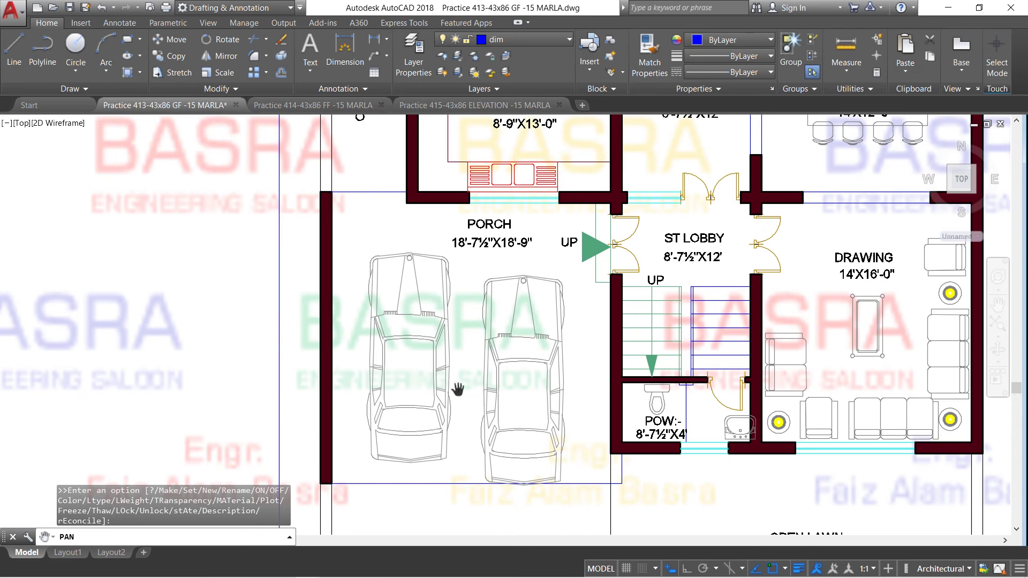
Zoom out and pan to the bedroom, lobby, store, bath and dress rooms at the top
scroll(412, 375, down, 3)
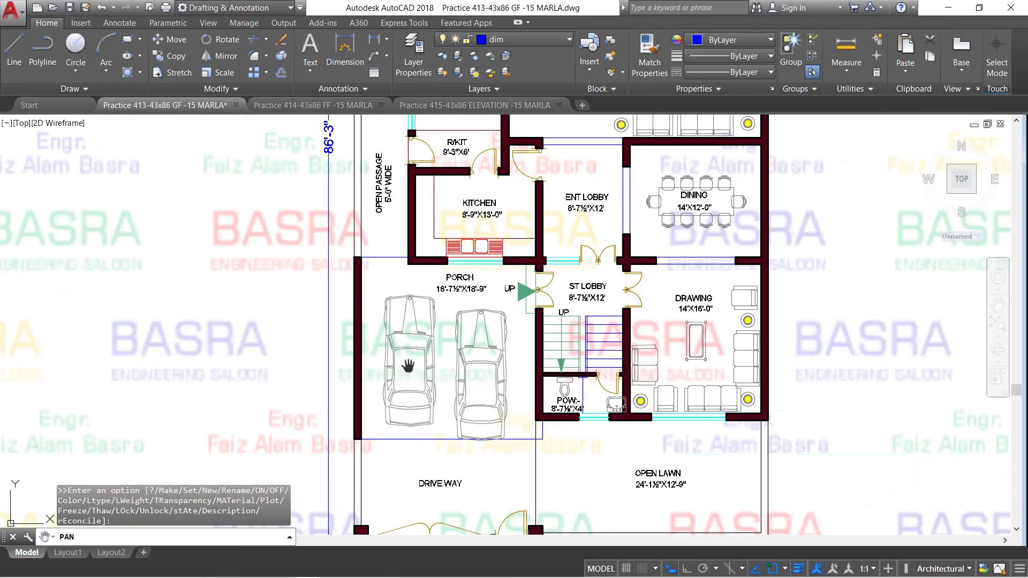
mouse_move(471, 328)
mouse_down()
mouse_move(474, 417)
mouse_move(452, 481)
mouse_up()
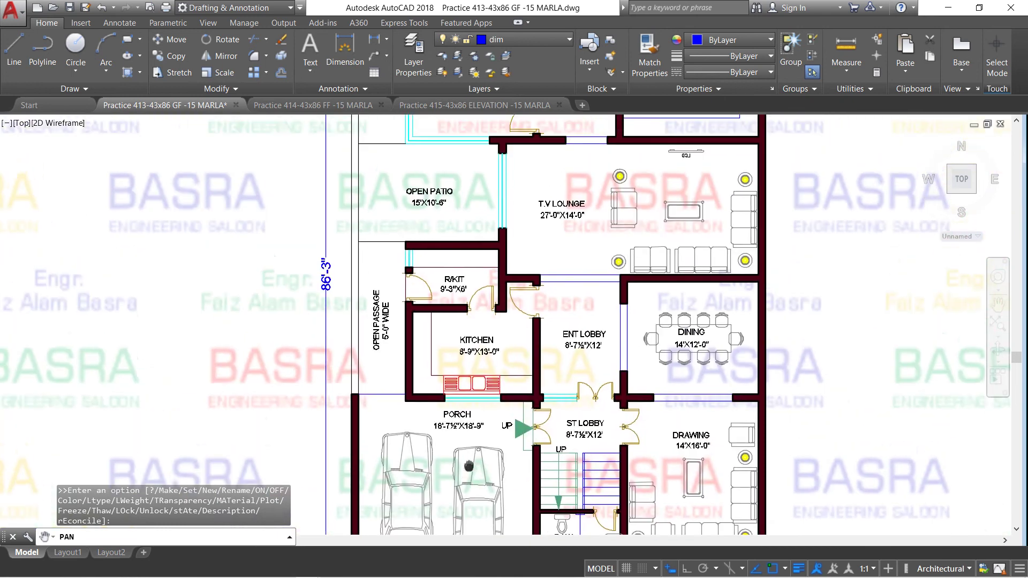
drag(515, 294, 501, 441)
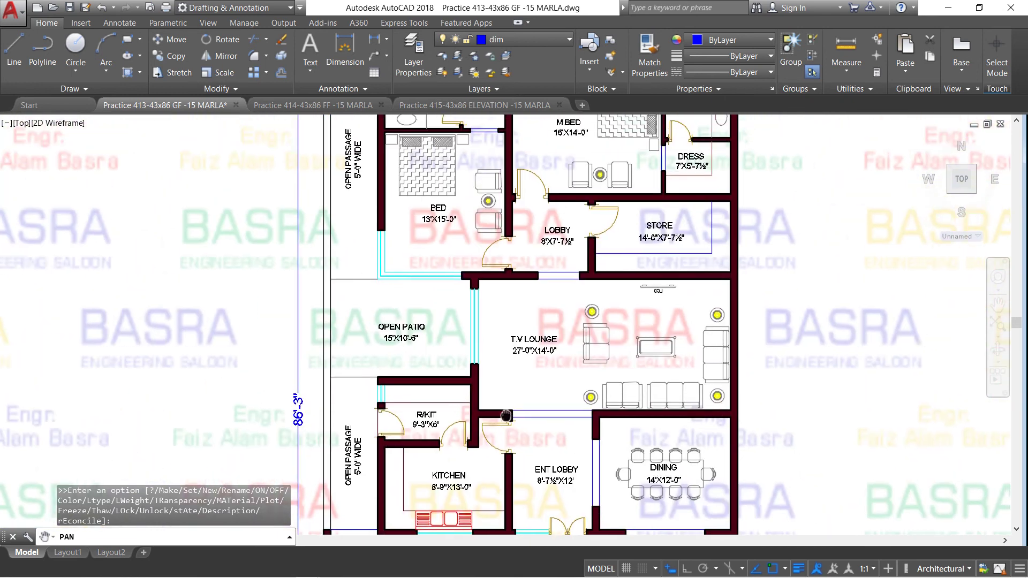
drag(579, 270, 564, 326)
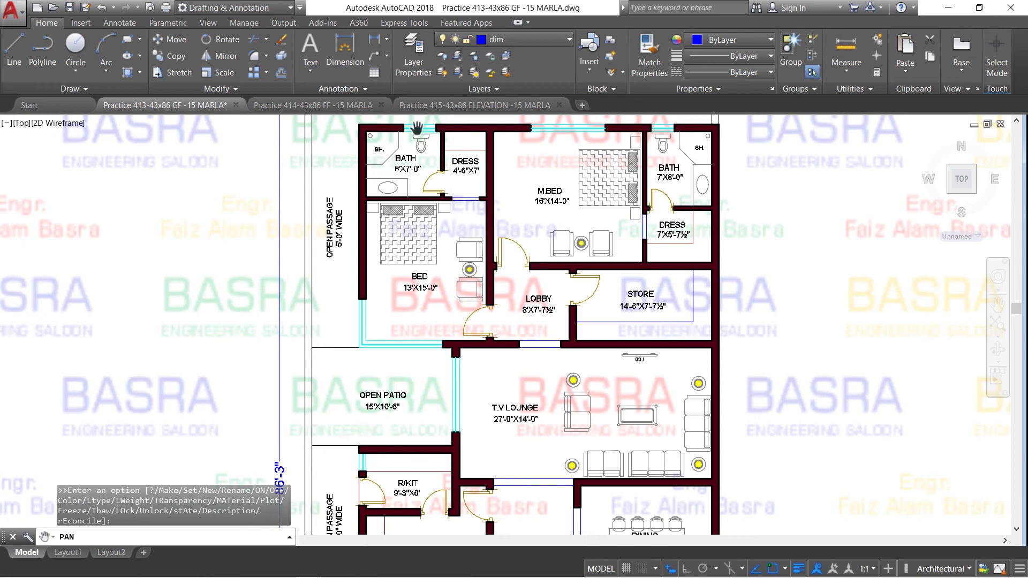
Turn on the LAWN and TREE layers, keeping FURNITURE visible, so the patio shows lawn hatch and trees
click(557, 39)
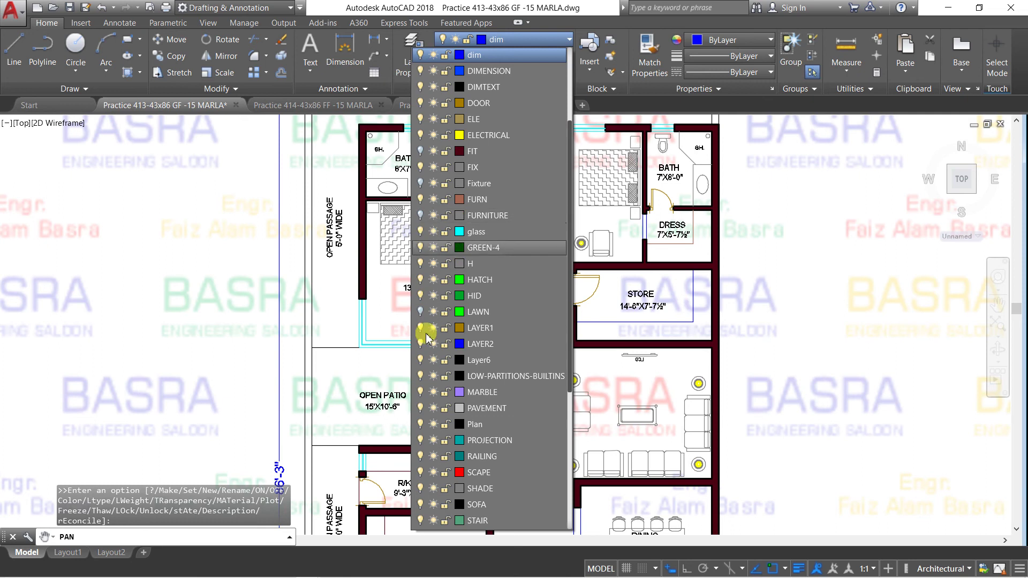
click(421, 217)
click(421, 213)
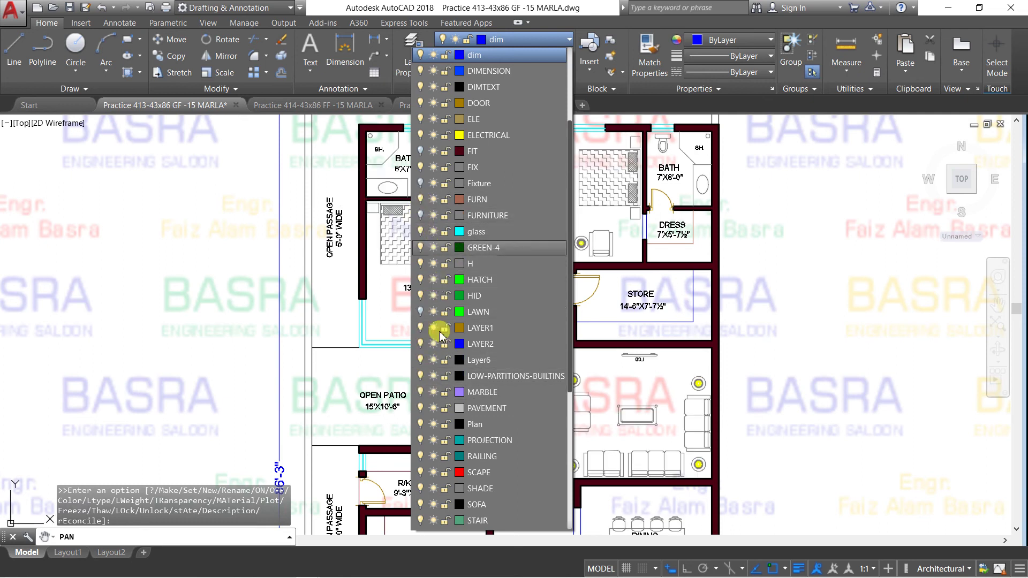
click(422, 311)
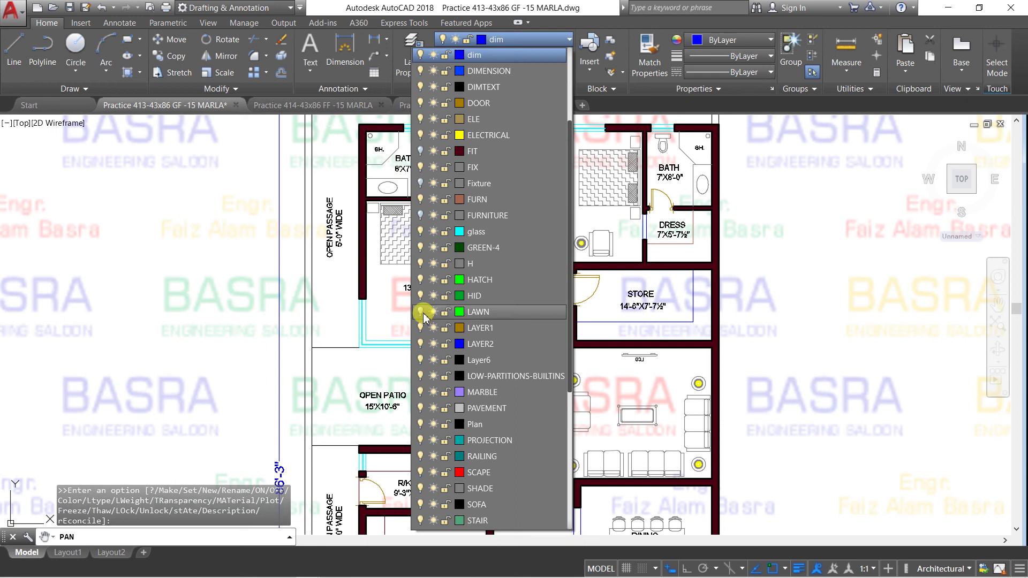
scroll(447, 402, down, 2)
scroll(449, 407, down, 3)
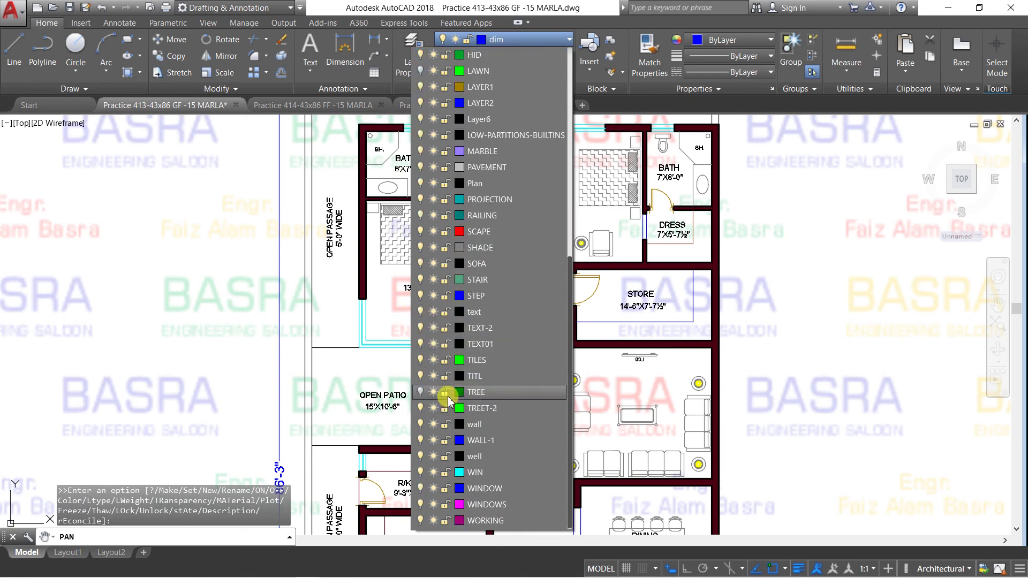
click(420, 392)
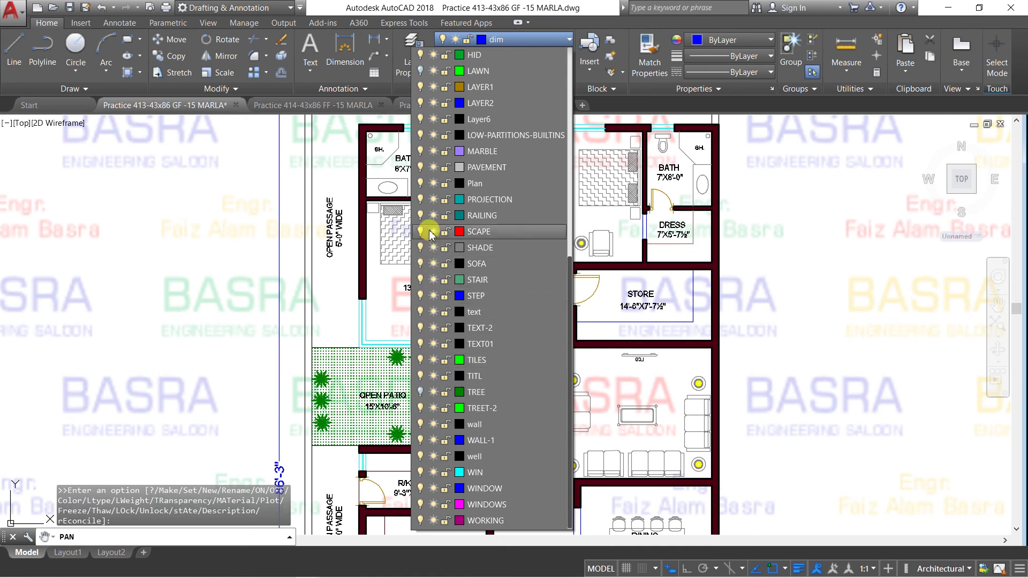
click(421, 392)
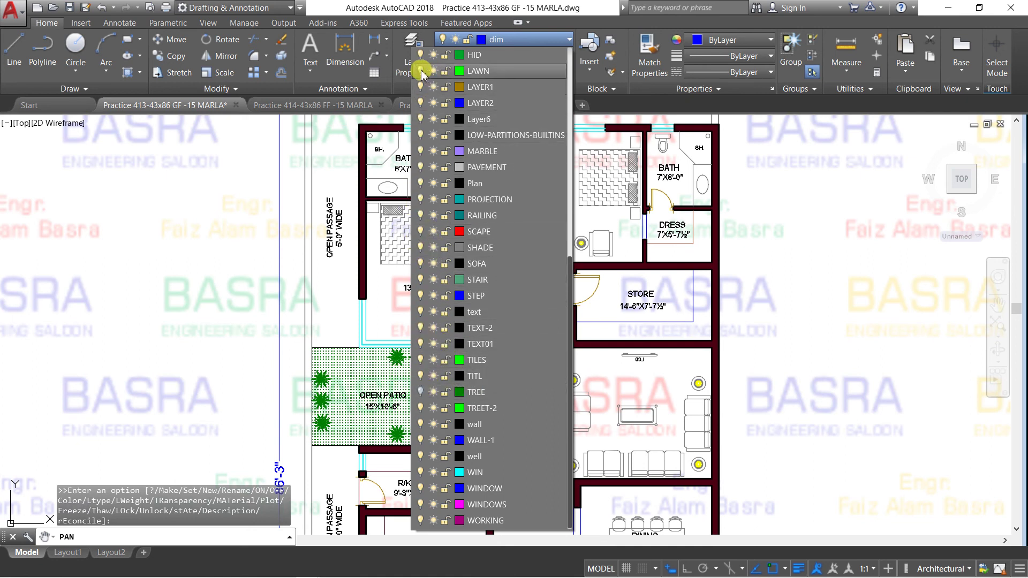
click(340, 298)
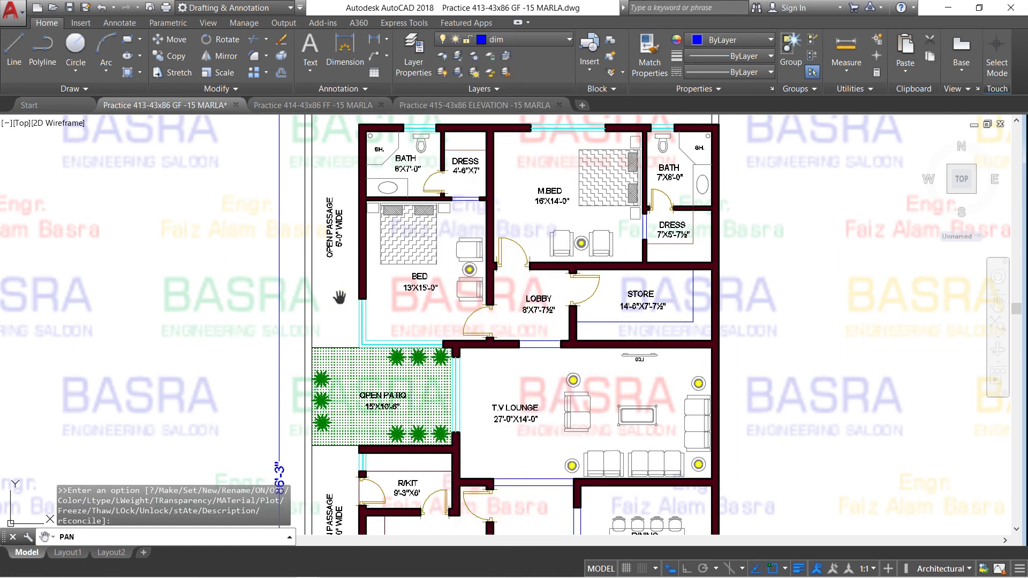
scroll(420, 261, down, 3)
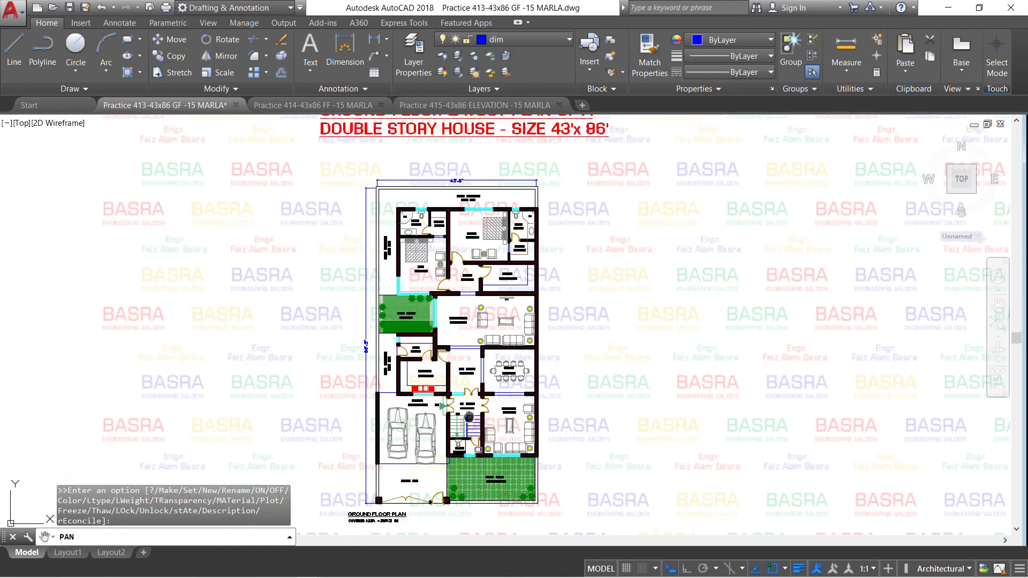
scroll(412, 313, up, 4)
scroll(412, 312, up, 5)
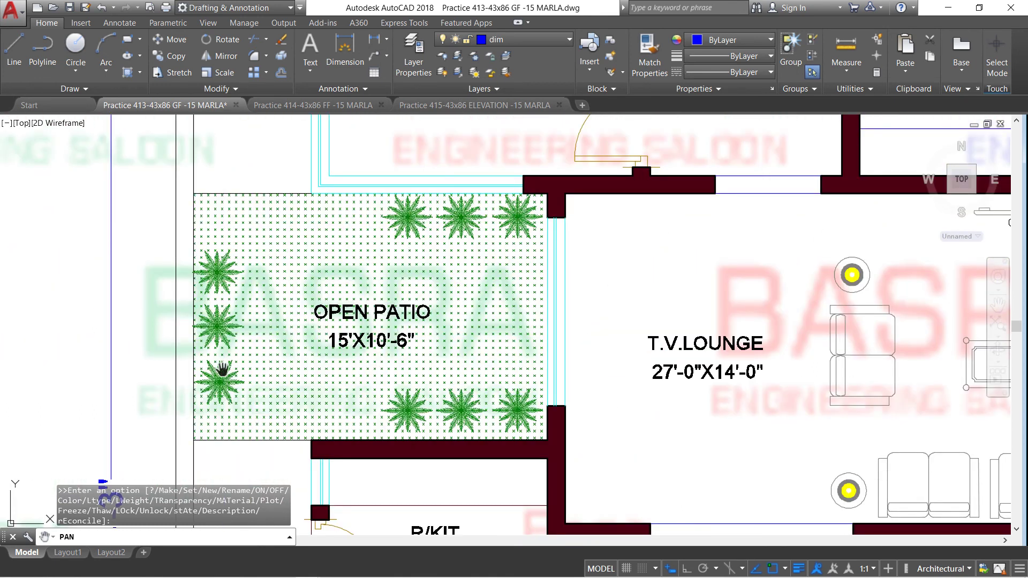
scroll(434, 398, down, 5)
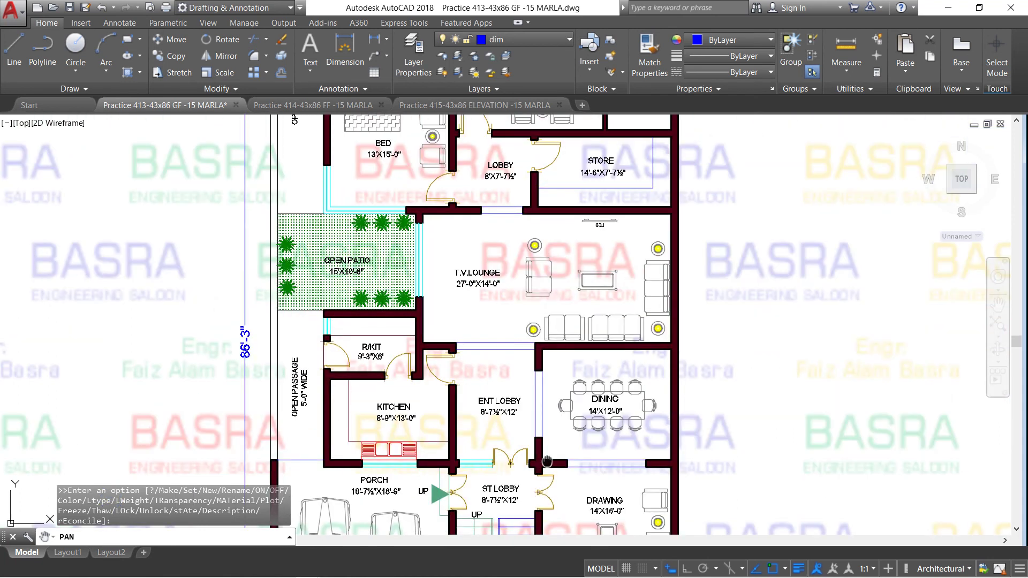
drag(542, 410, 542, 224)
scroll(553, 462, up, 3)
scroll(524, 407, up, 1)
drag(524, 407, 473, 292)
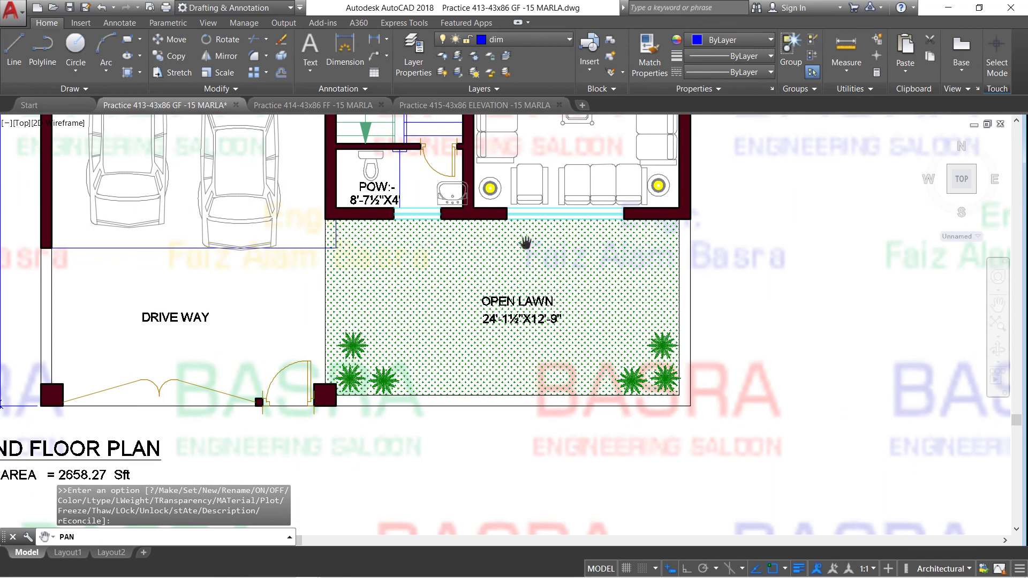
scroll(517, 344, down, 2)
scroll(504, 345, down, 2)
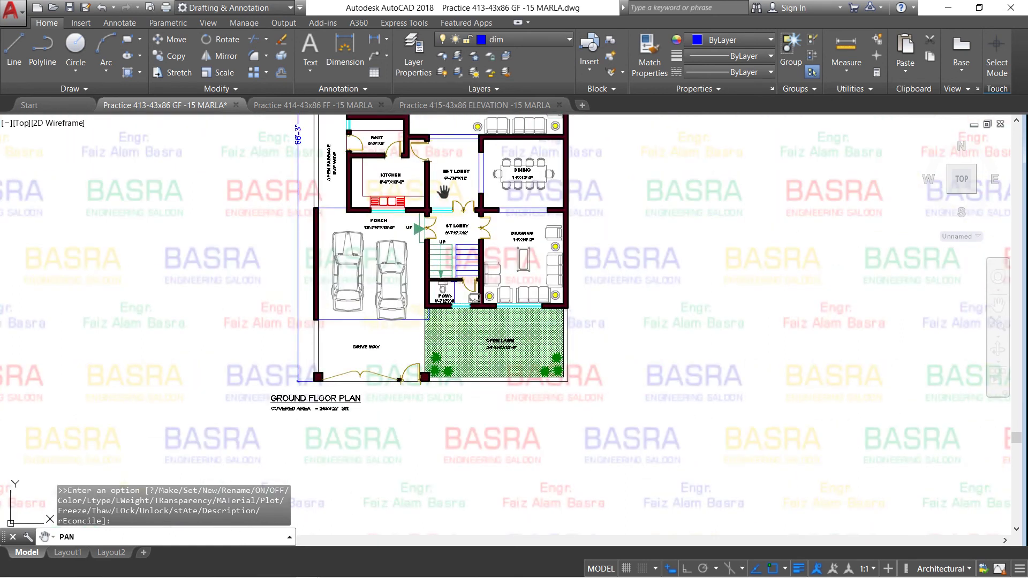
scroll(525, 187, up, 2)
drag(428, 241, 589, 391)
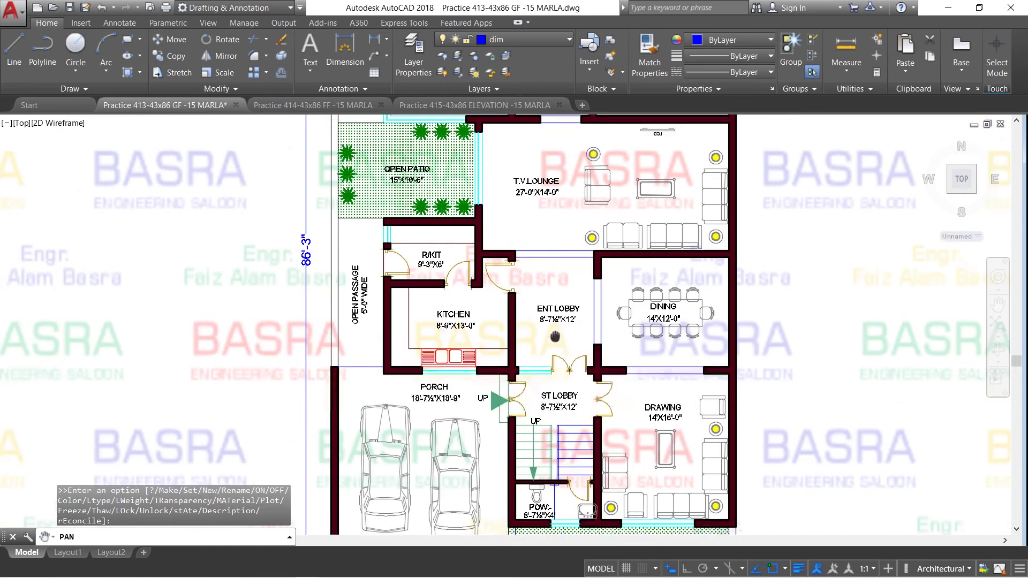
scroll(527, 309, down, 2)
drag(548, 269, 494, 324)
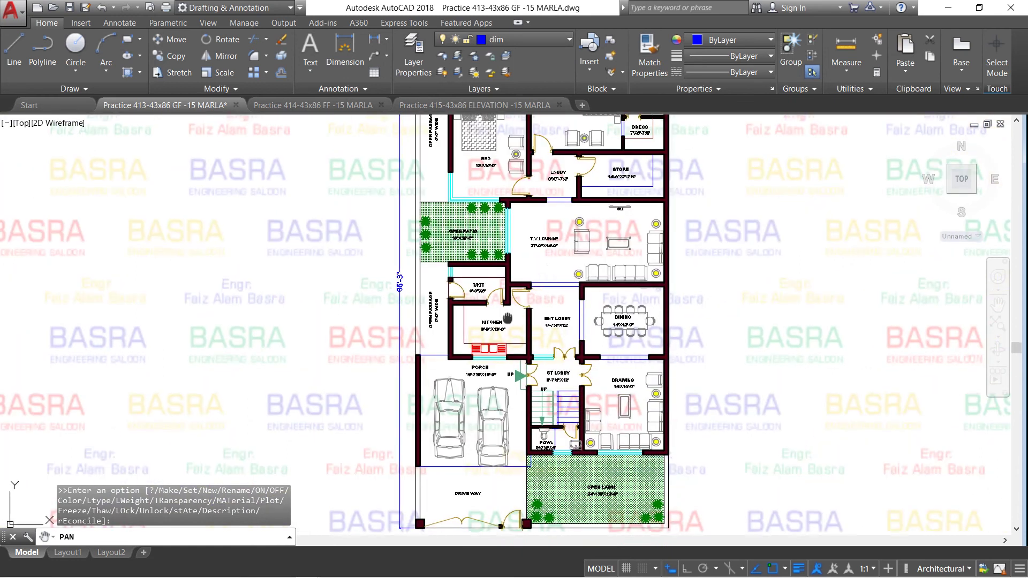
scroll(494, 307, down, 2)
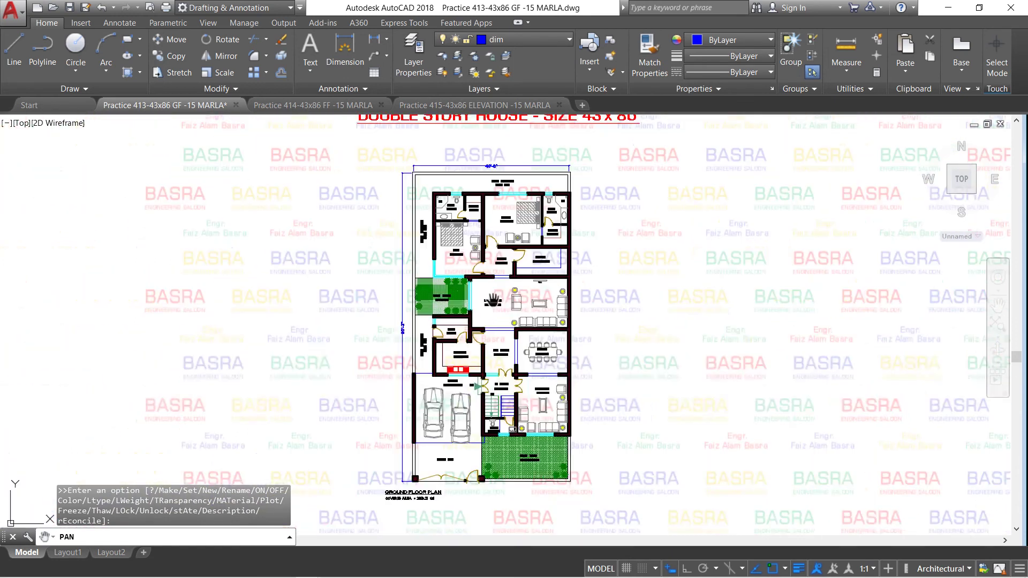
drag(529, 266, 507, 288)
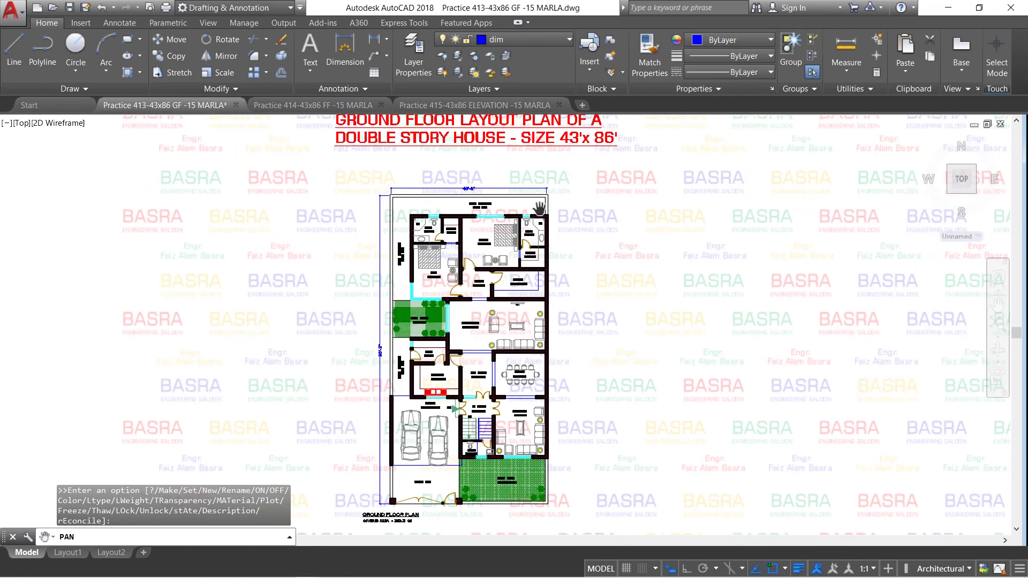
scroll(465, 316, up, 2)
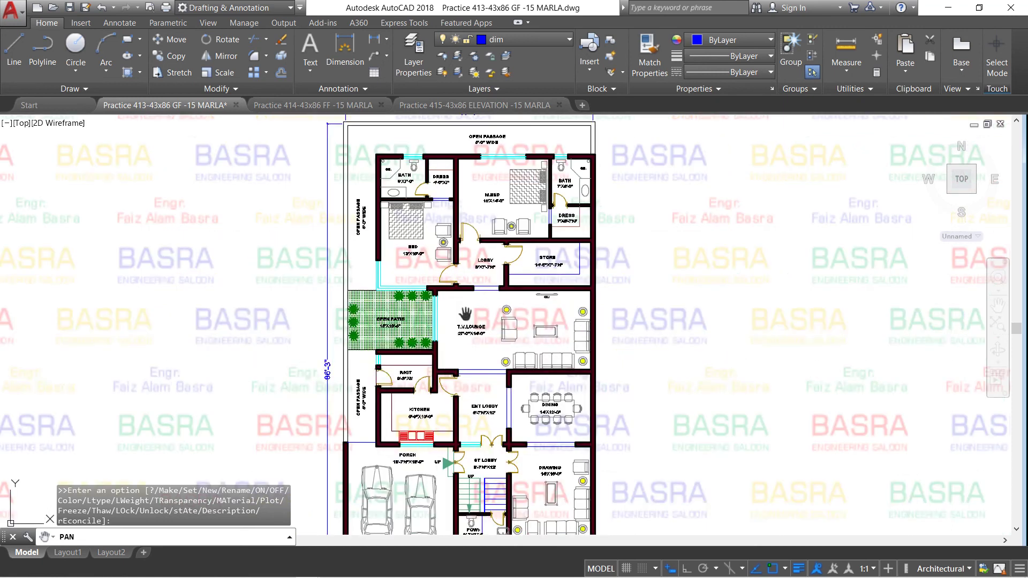
scroll(478, 204, up, 1)
scroll(460, 254, up, 1)
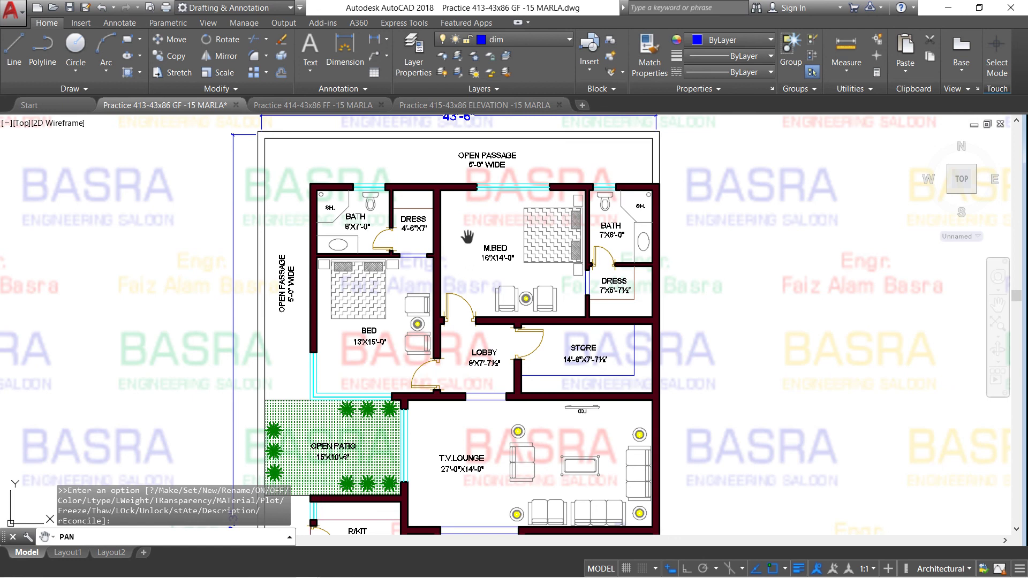
drag(494, 437, 498, 233)
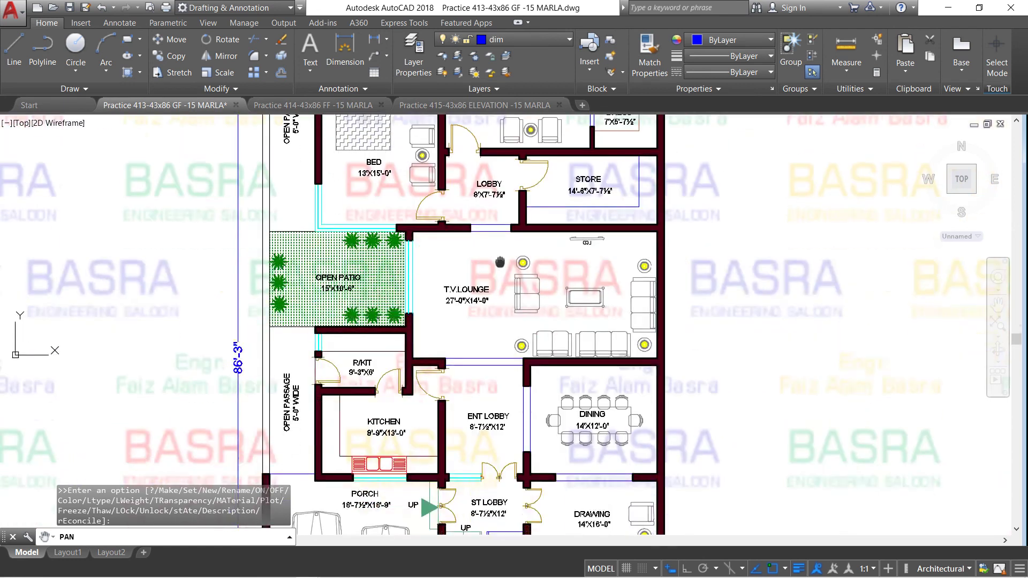
drag(508, 406, 493, 244)
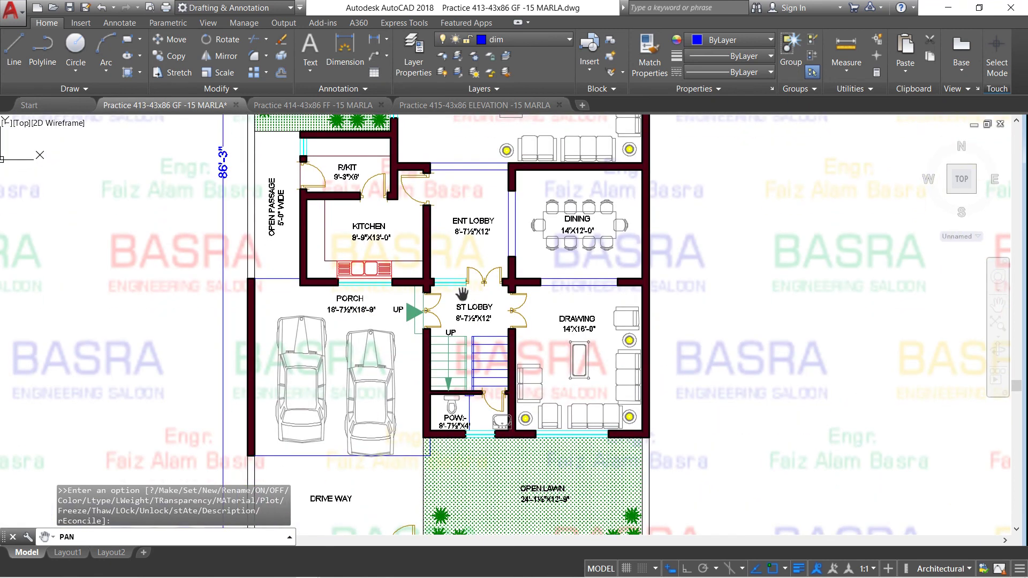
drag(465, 266, 502, 409)
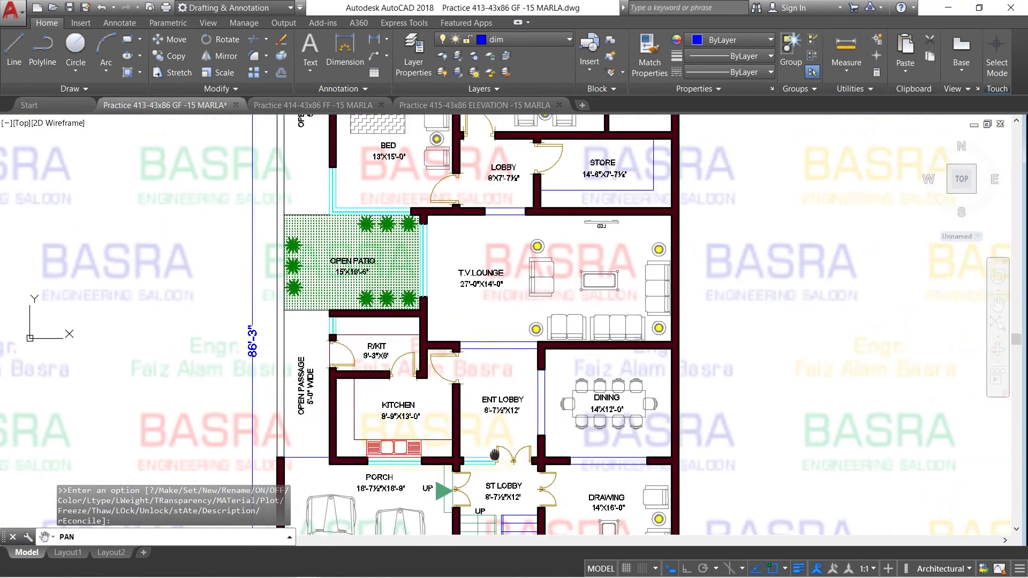
drag(517, 305, 548, 471)
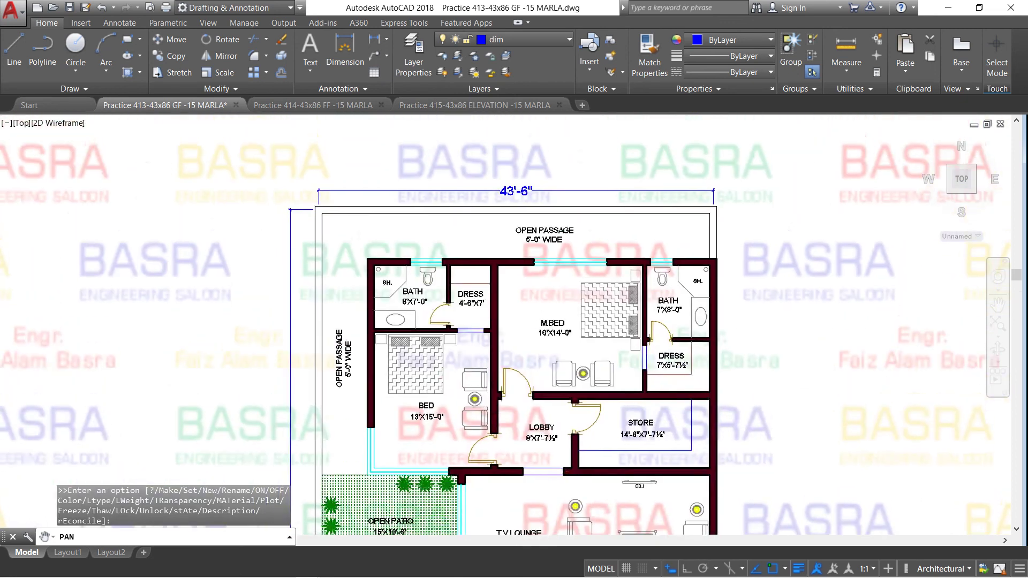
drag(541, 236, 549, 323)
scroll(538, 328, down, 2)
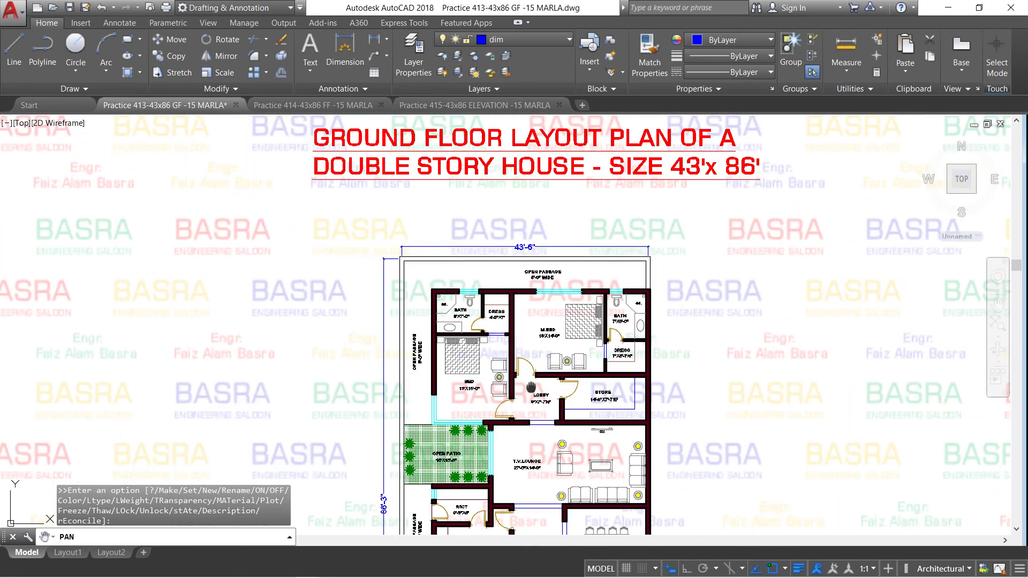
drag(531, 387, 527, 347)
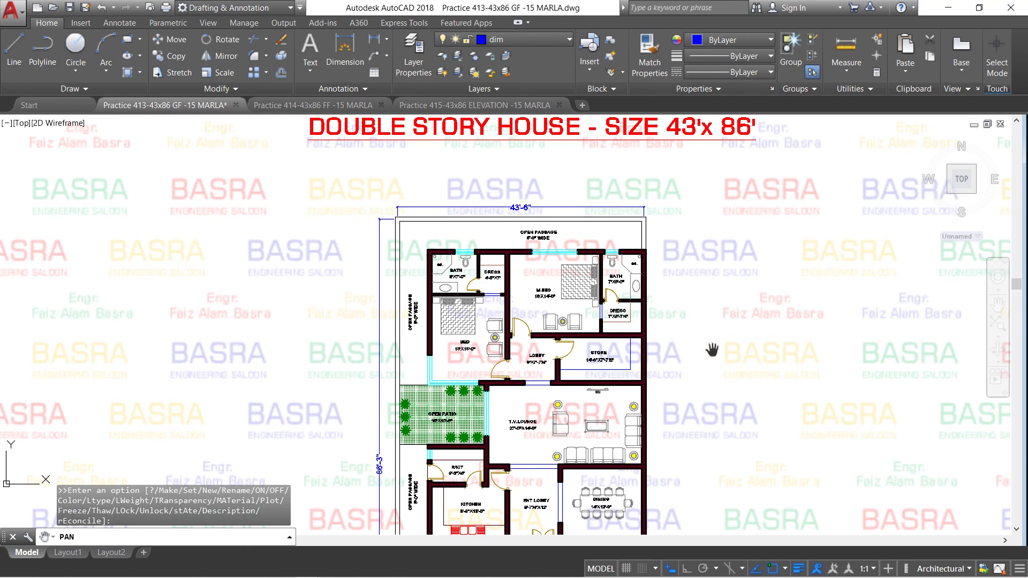